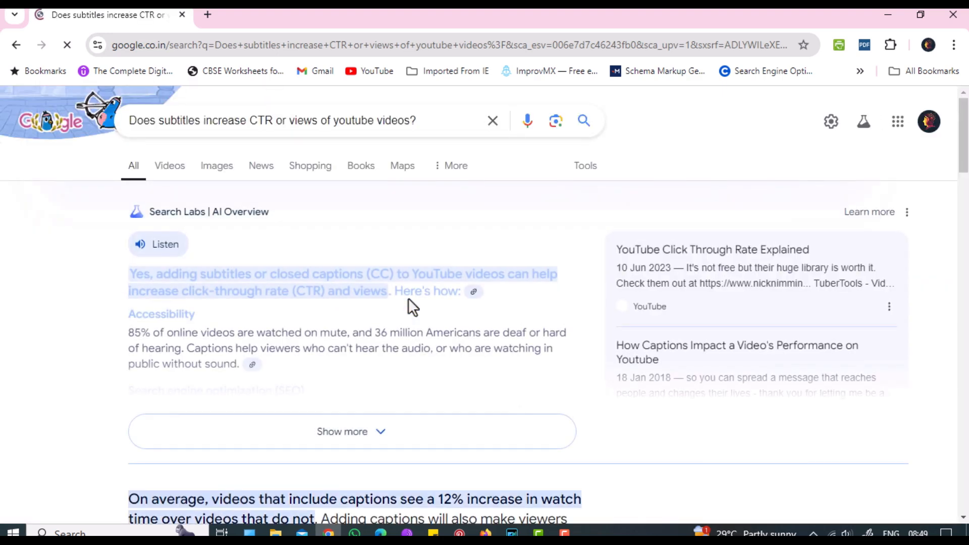
Expand the AI Overview on subtitles and YouTube views and read it along with the featured snippet below
scroll(407, 298, down, 1)
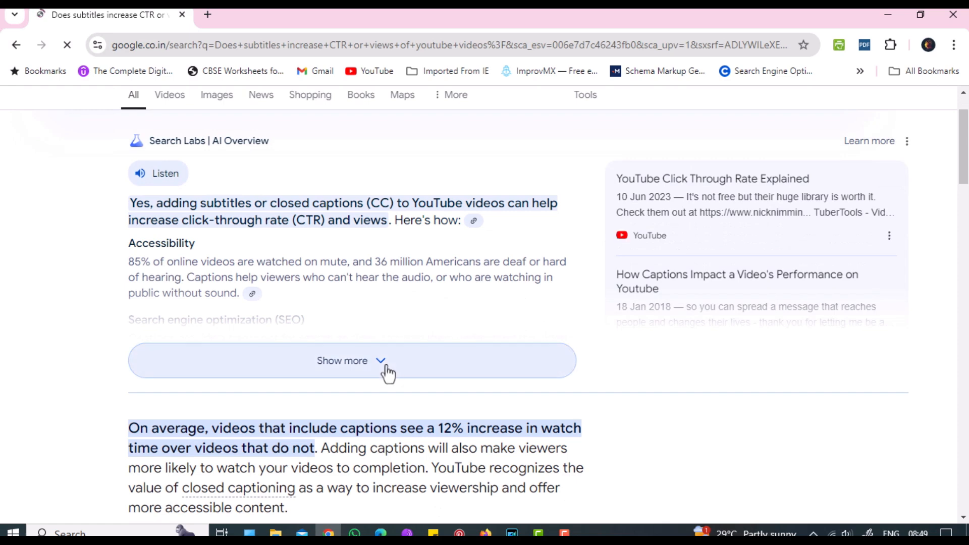
click(386, 364)
scroll(386, 365, down, 1)
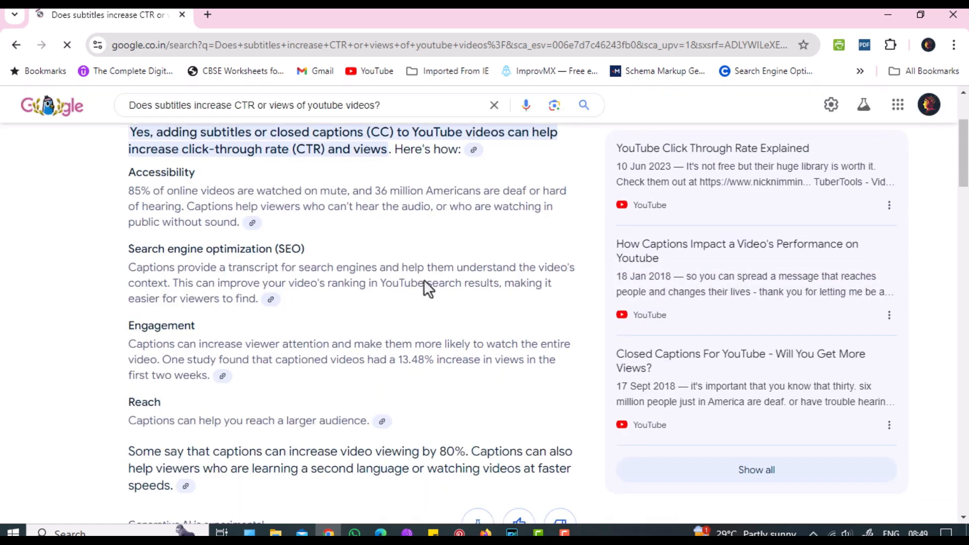
scroll(425, 277, up, 1)
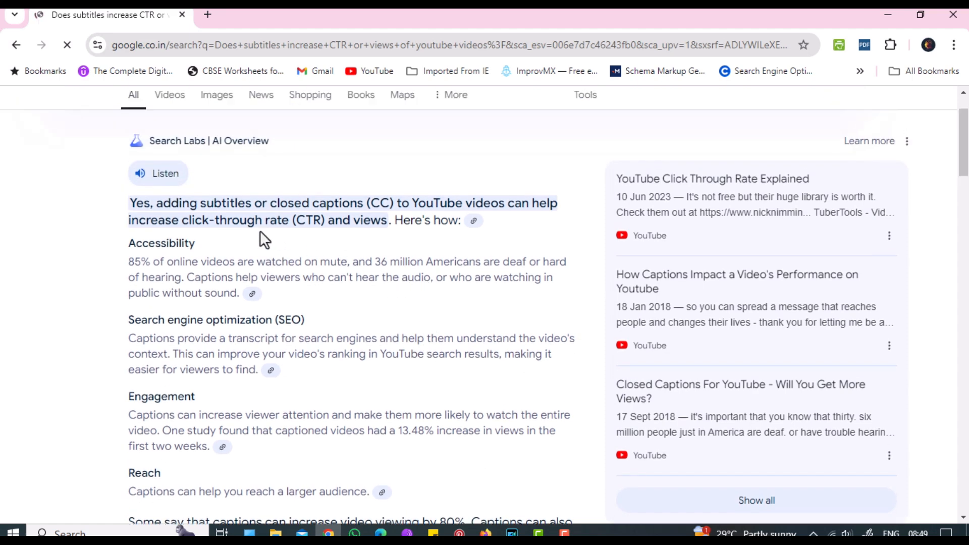
scroll(387, 241, down, 6)
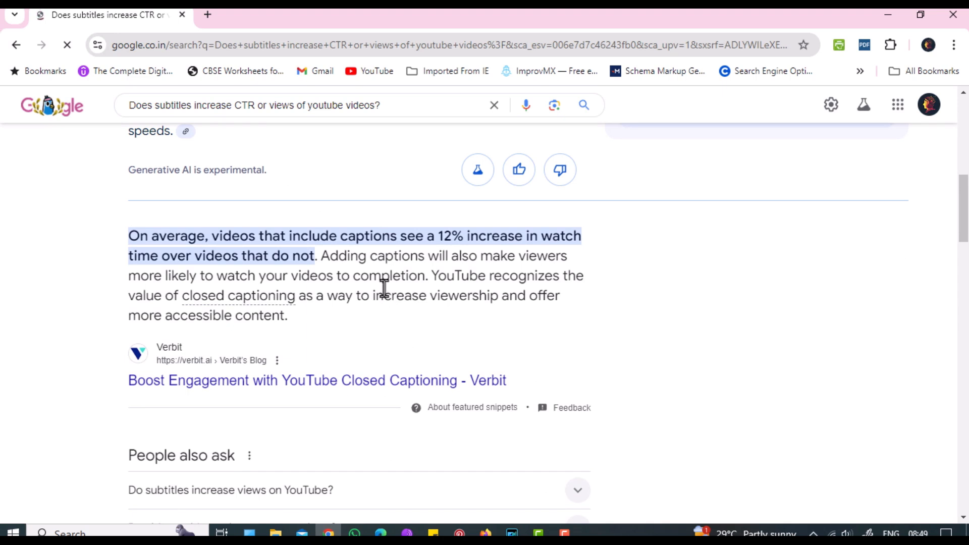
scroll(384, 288, down, 4)
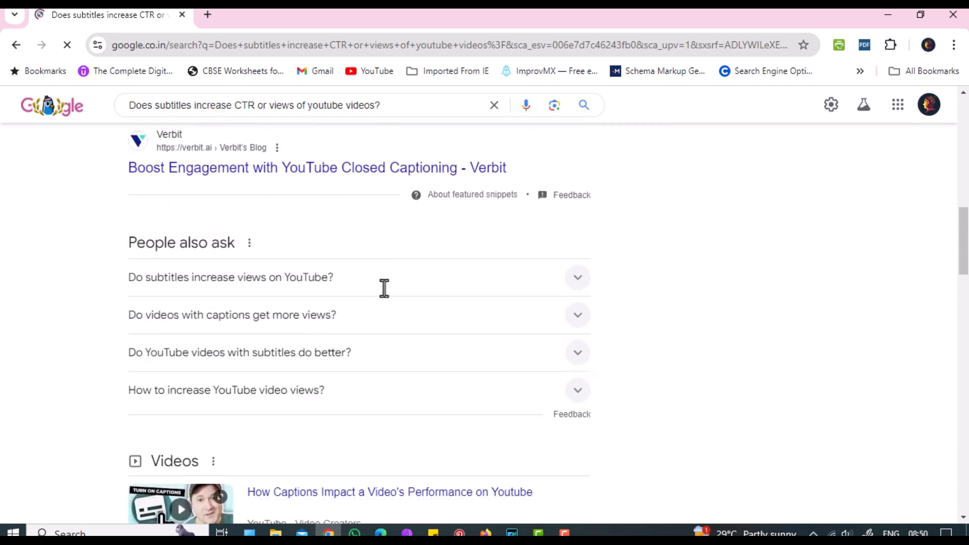
Expand and read the "People also ask" answers on whether subtitles and captions increase video views
click(578, 282)
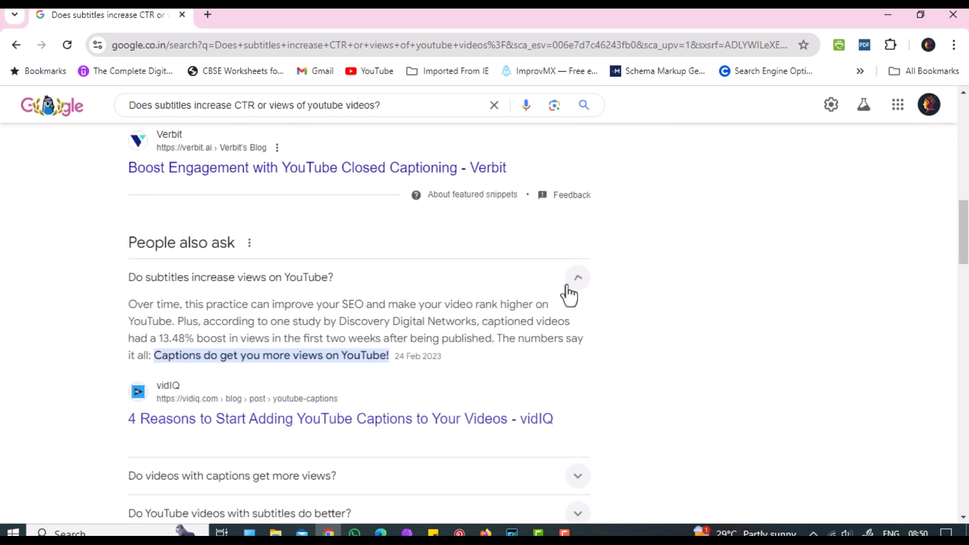
scroll(528, 306, down, 1)
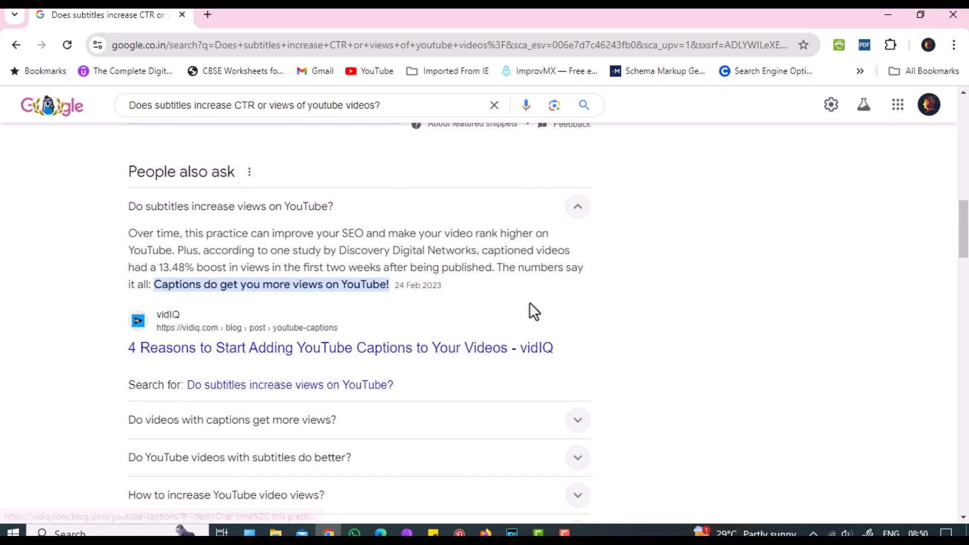
scroll(529, 302, down, 2)
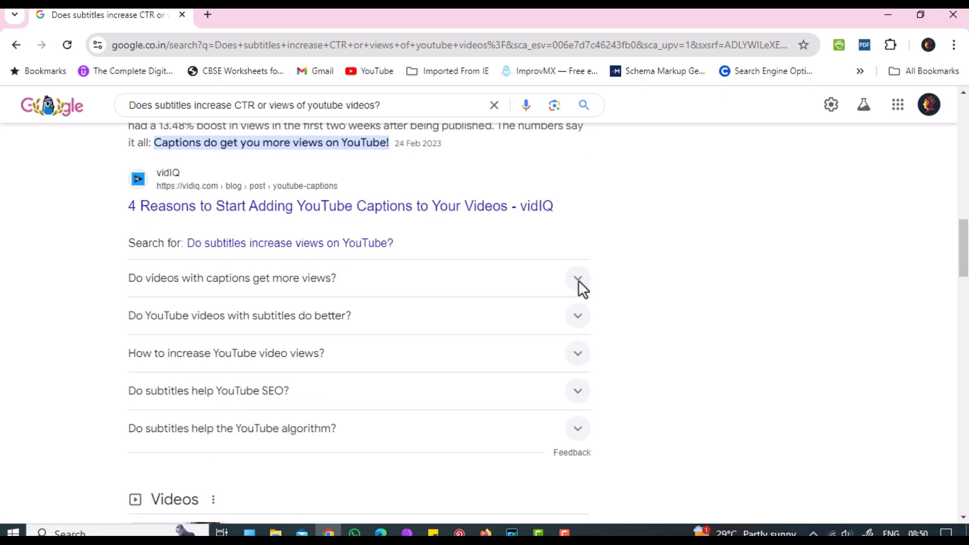
click(578, 282)
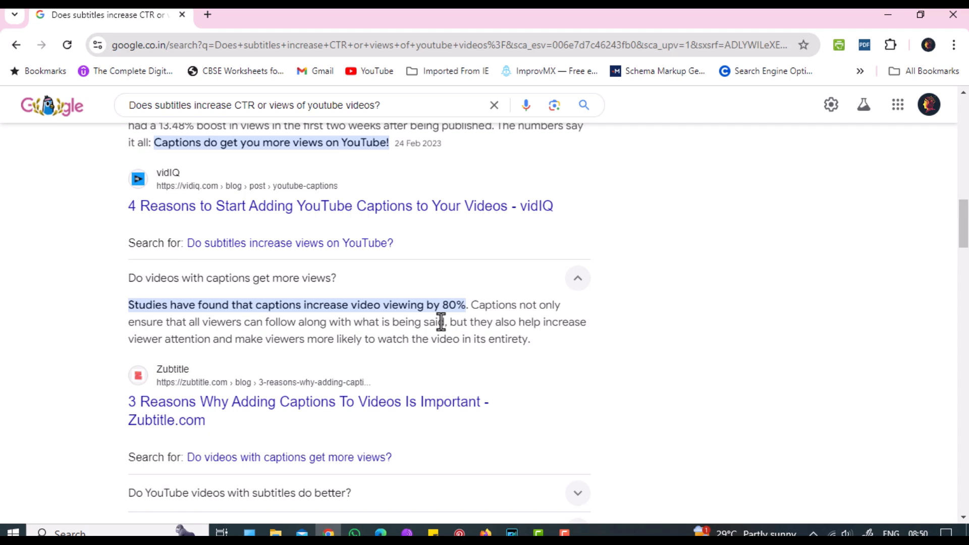
scroll(565, 344, down, 3)
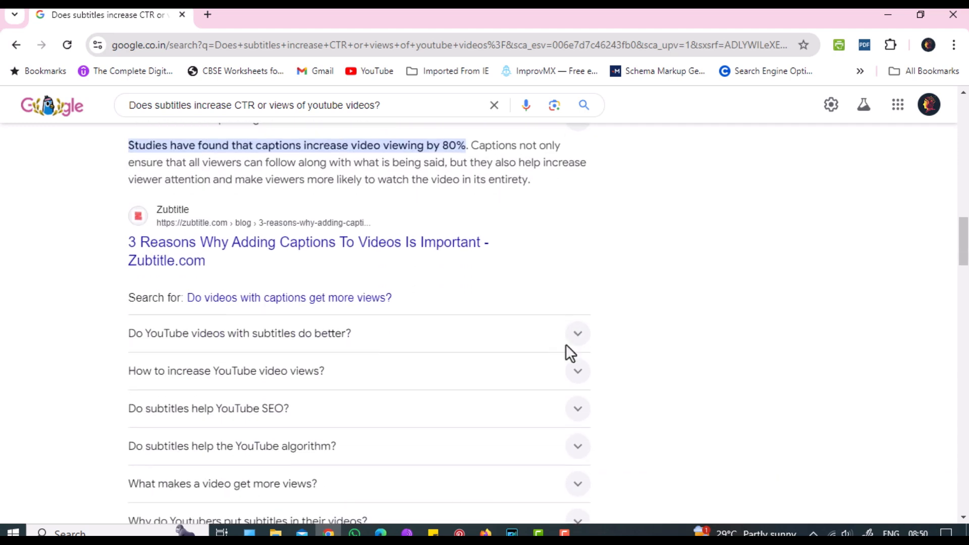
scroll(565, 345, down, 1)
click(565, 283)
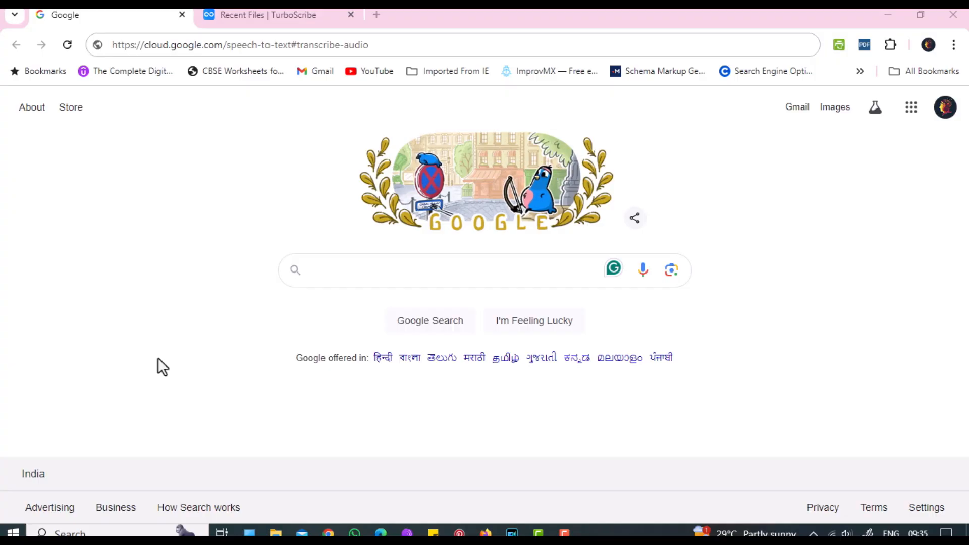
Open cloud.google.com/speech-to-text#transcribe-audio and go to the Speech-to-Text API demo form
click(408, 45)
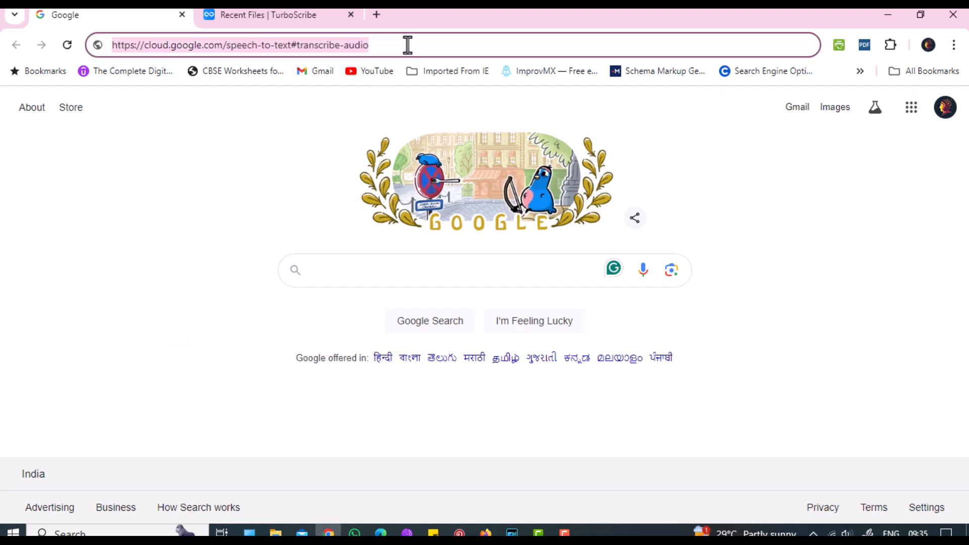
key(Return)
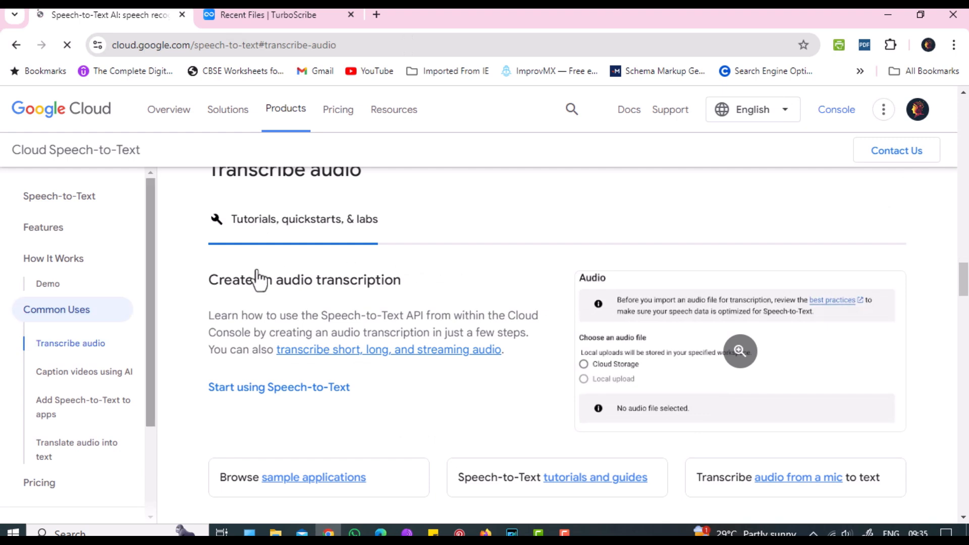
click(53, 286)
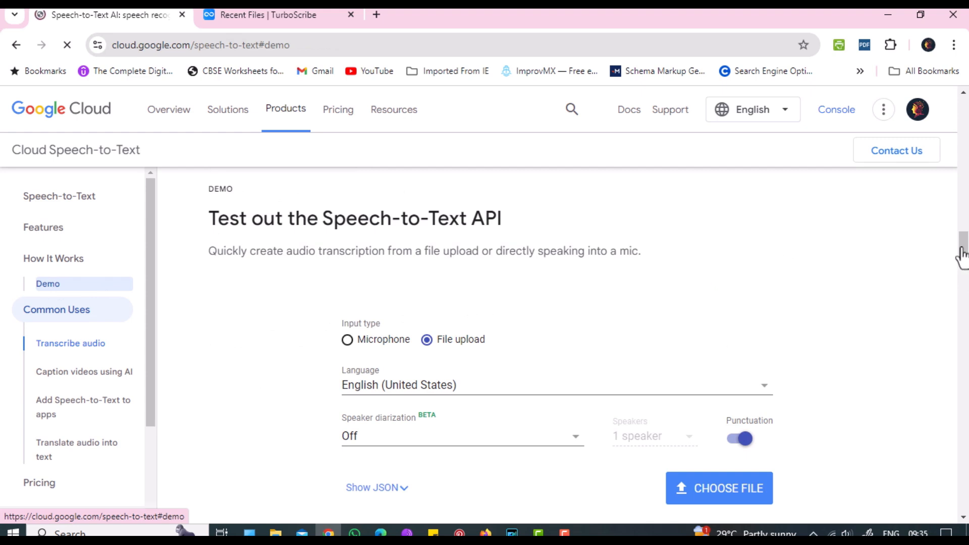
scroll(962, 256, down, 2)
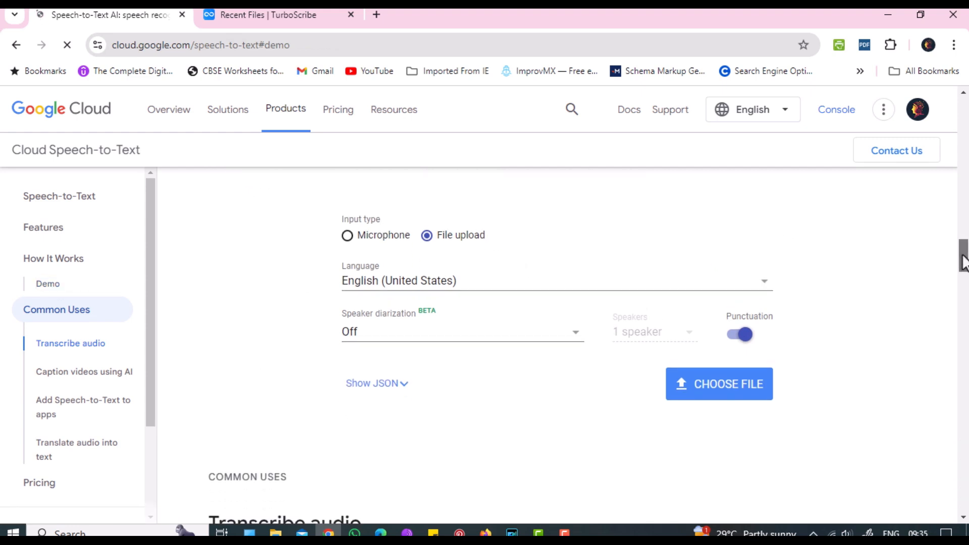
Set the demo's transcription language to हिन्दी (भारत)
click(538, 295)
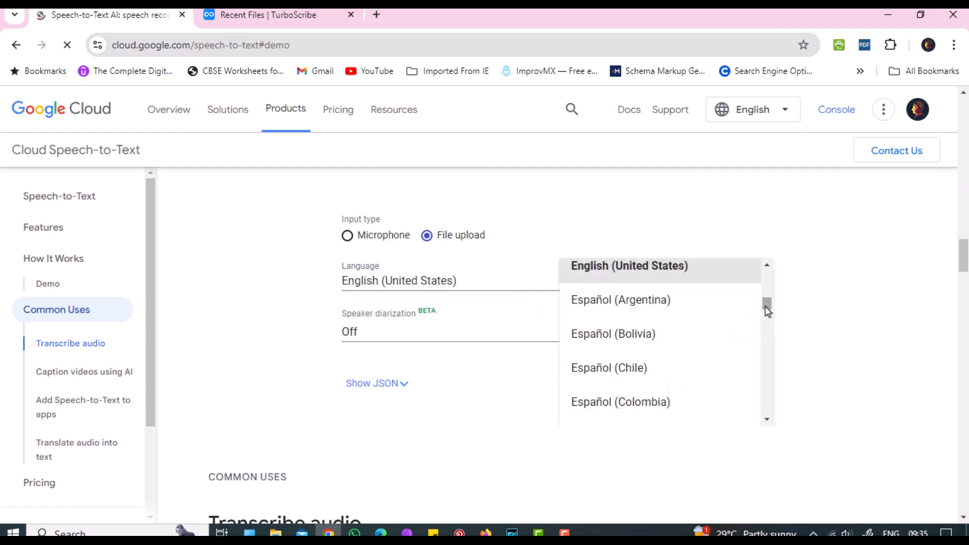
drag(766, 303, 765, 406)
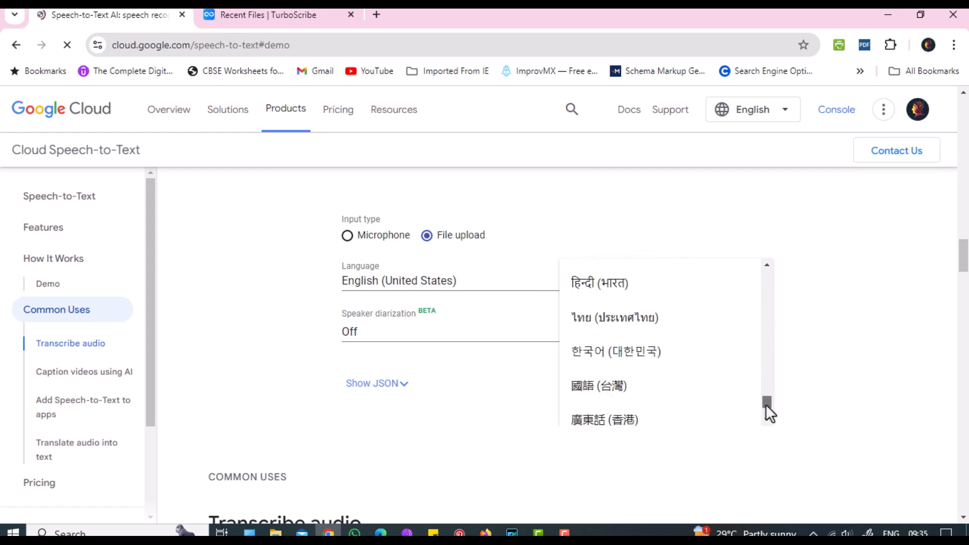
click(584, 282)
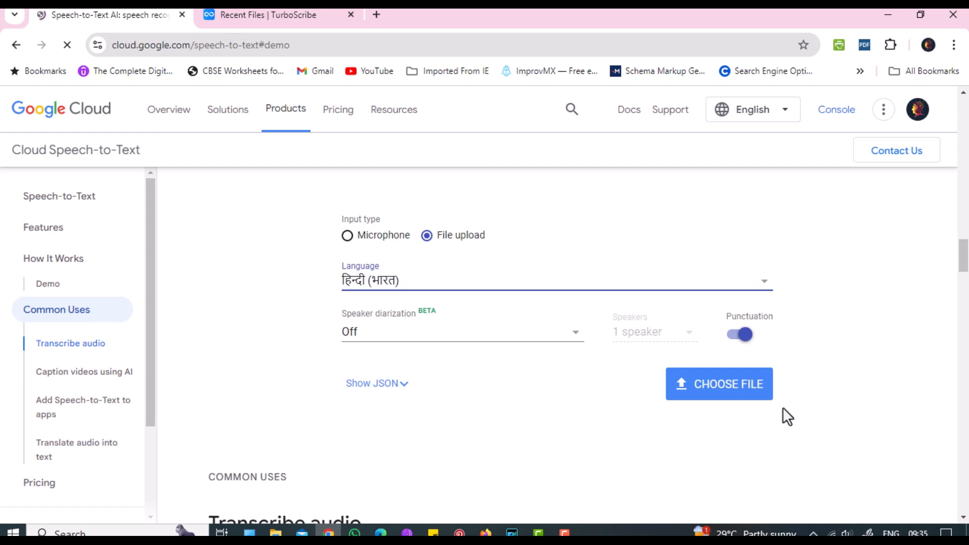
Upload Video Sample.mp4 from the Desktop to the demo and complete the robot check to get its transcript
click(722, 389)
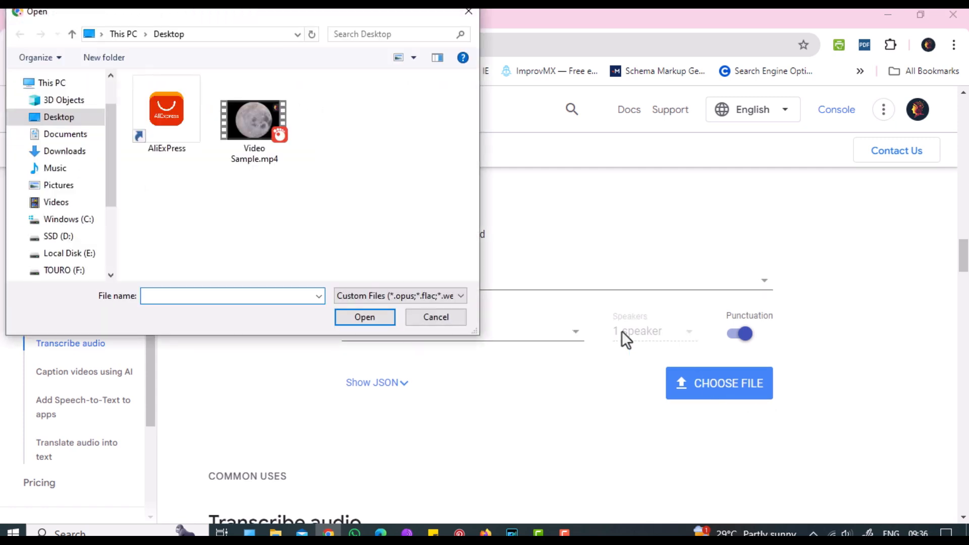
click(258, 145)
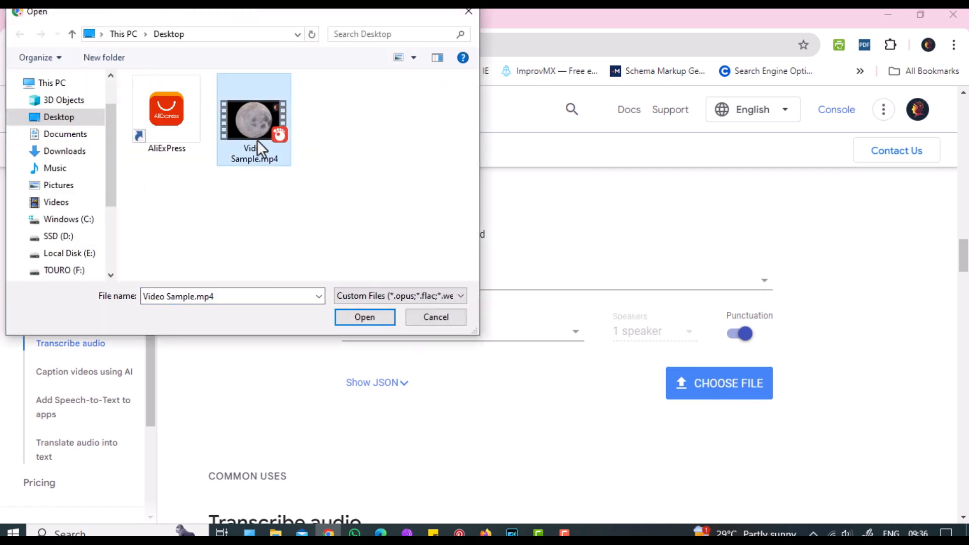
click(370, 317)
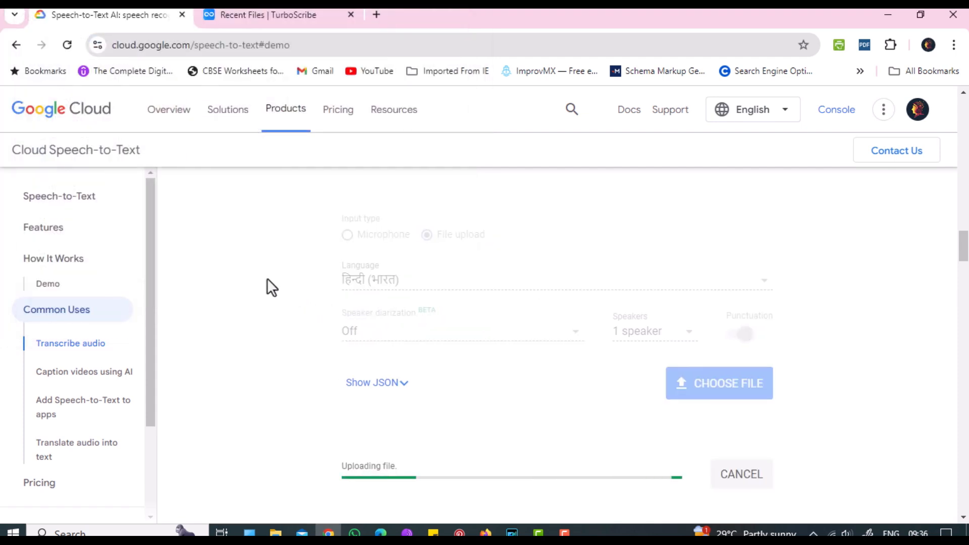
scroll(267, 278, down, 3)
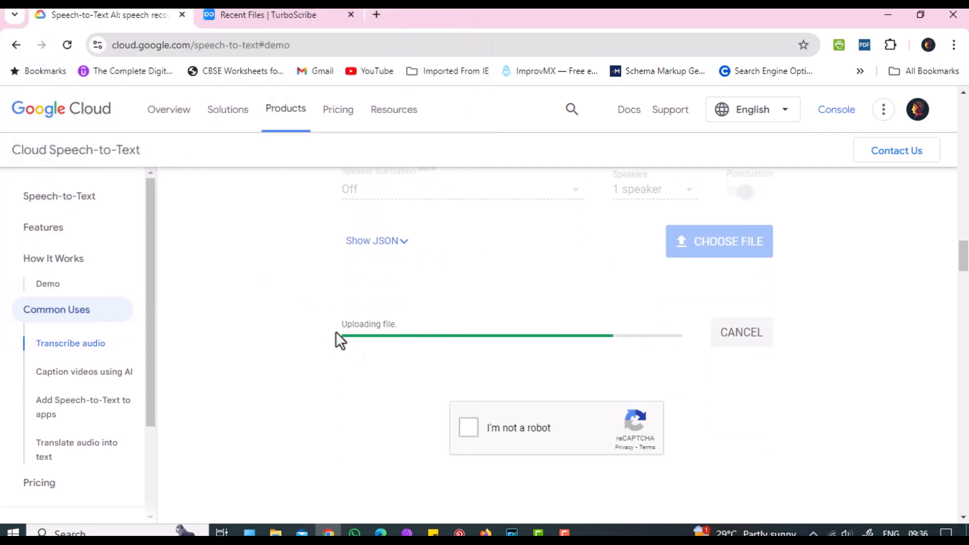
click(468, 430)
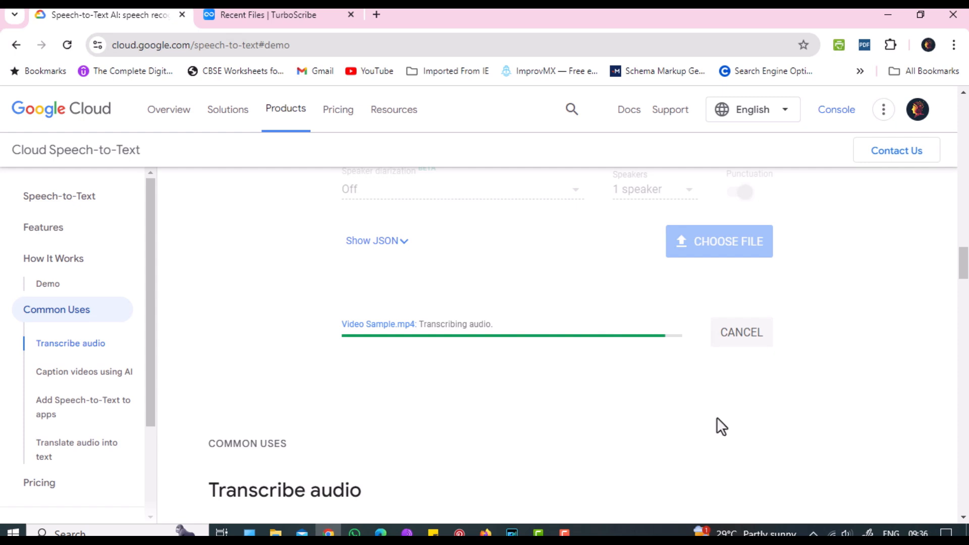
scroll(716, 419, down, 1)
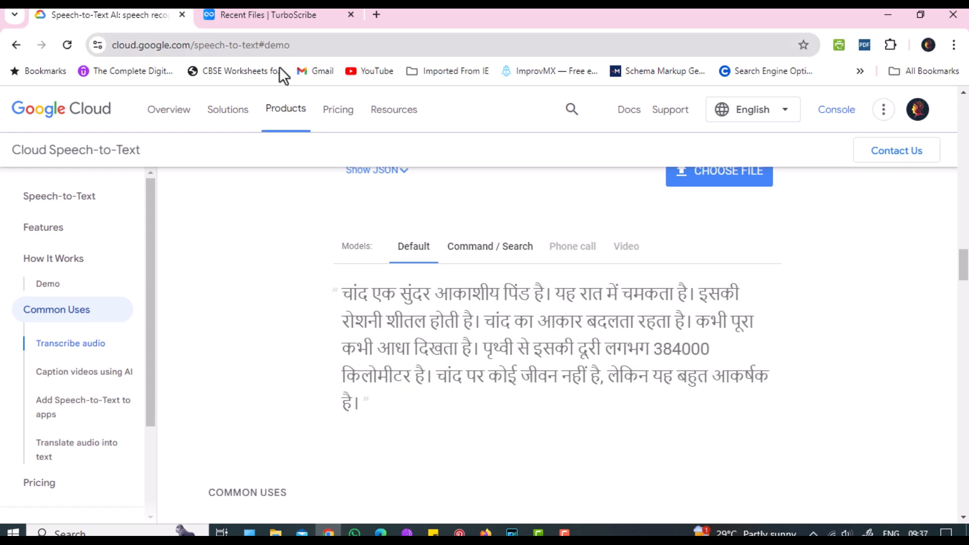
Switch to TurboScribe and start a new file transcription with the audio language set to Hindi
click(266, 14)
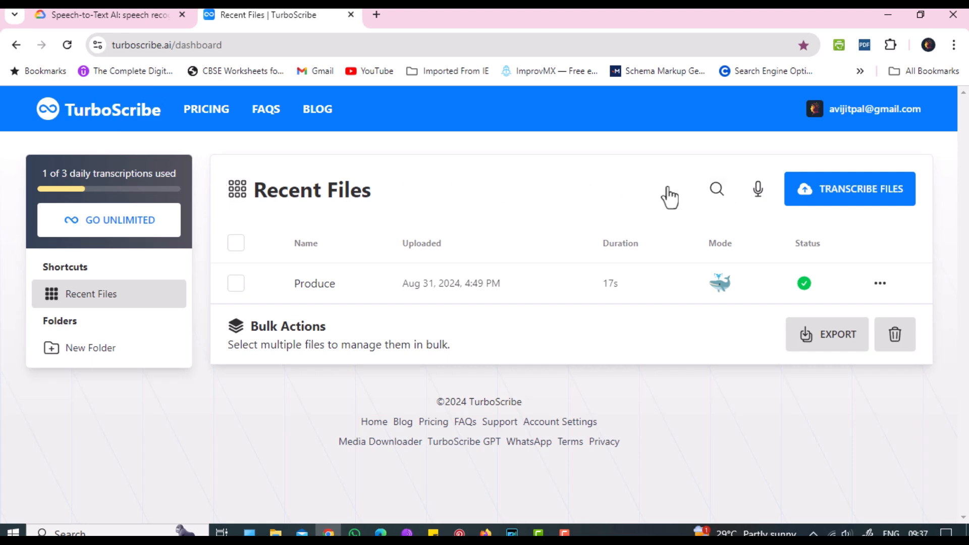
click(857, 200)
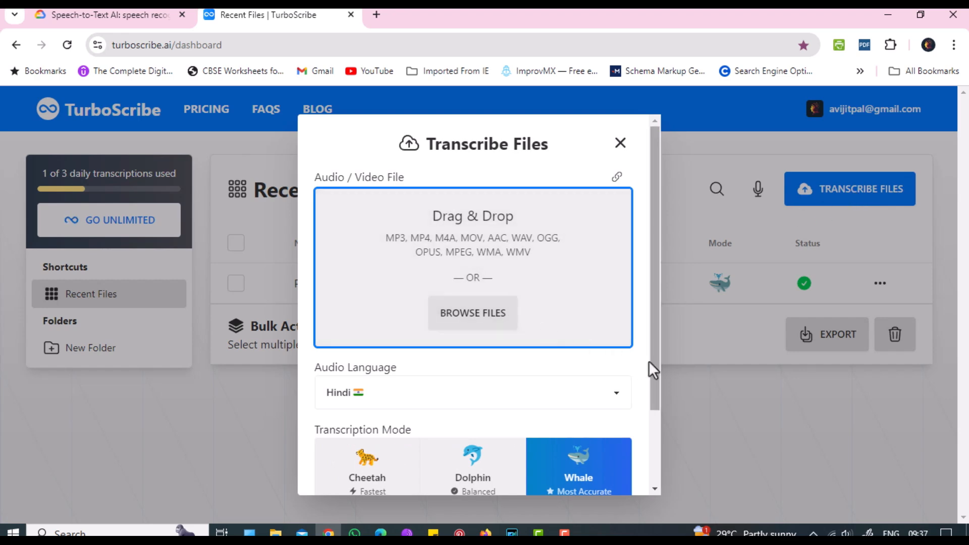
scroll(649, 362, down, 1)
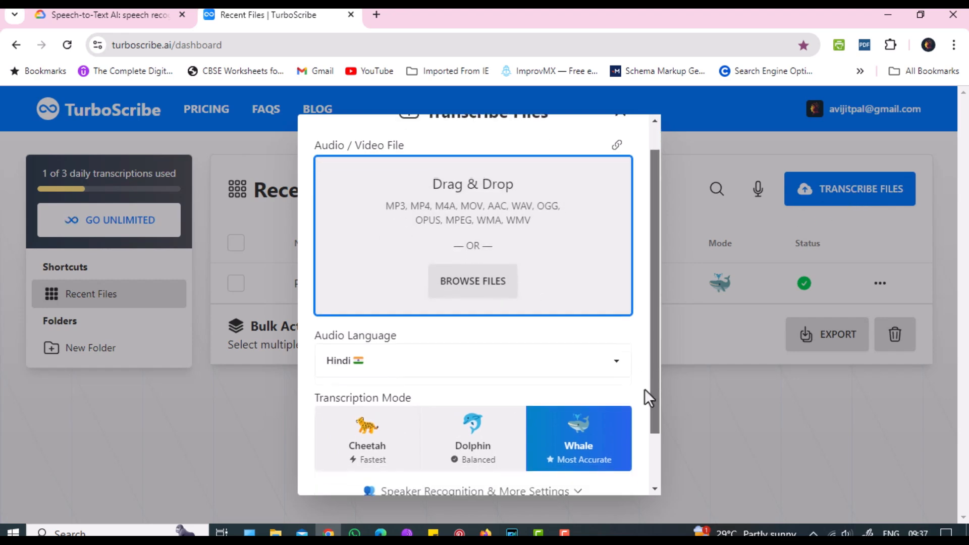
click(617, 349)
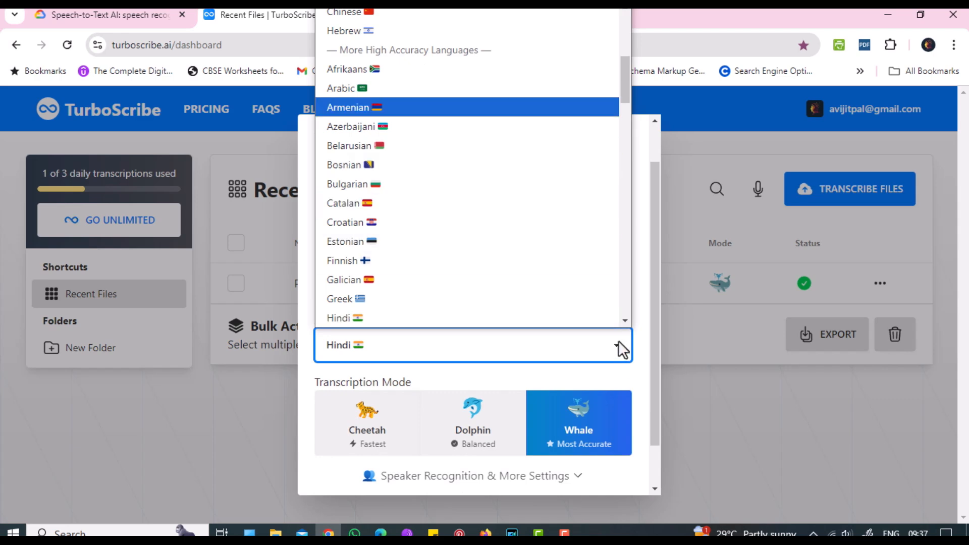
drag(626, 83, 640, 119)
click(336, 116)
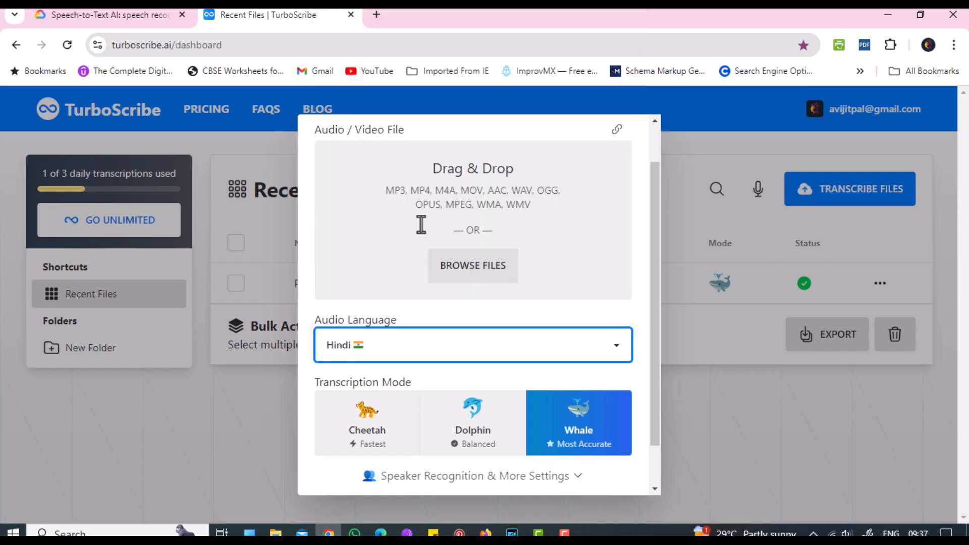
Transcribe Video Sample.mp4 from the Desktop using the Whale transcription mode
click(585, 442)
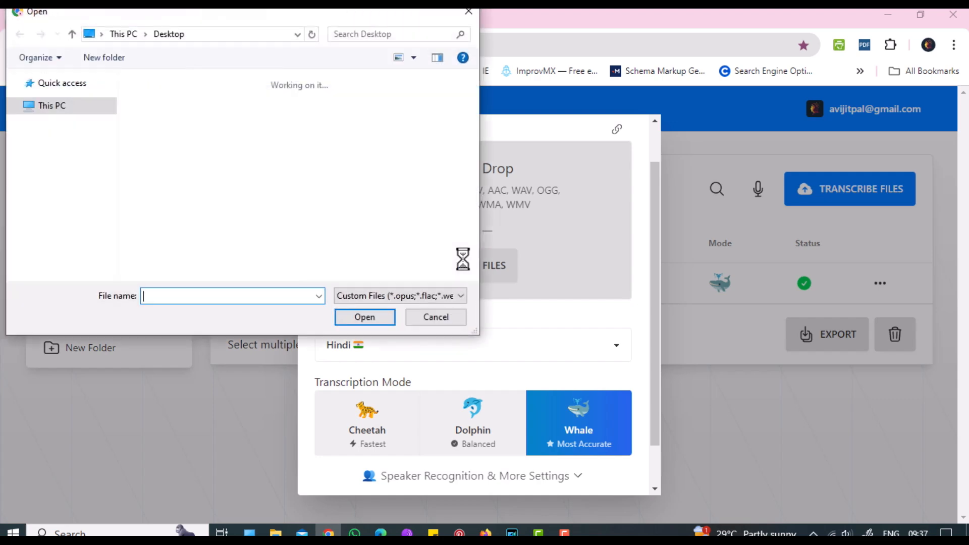
click(266, 154)
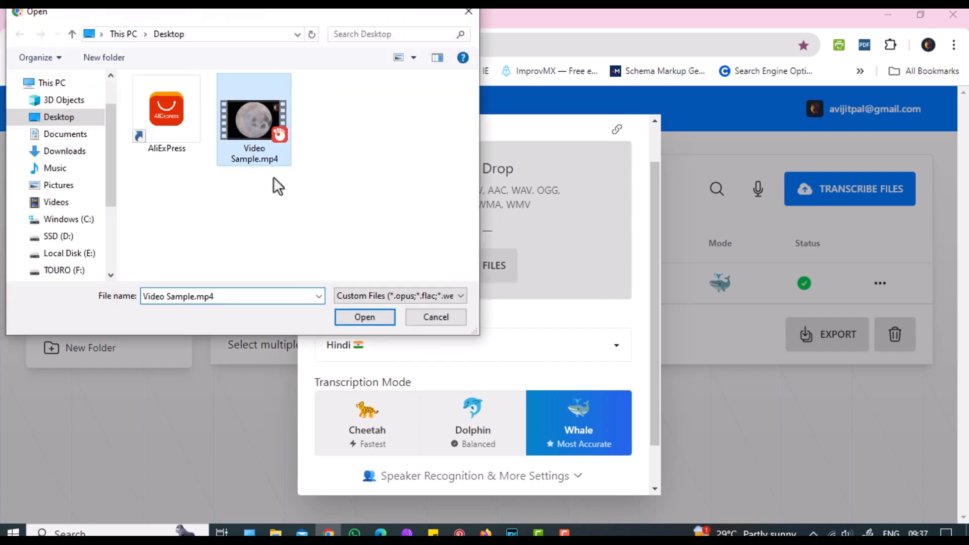
click(371, 319)
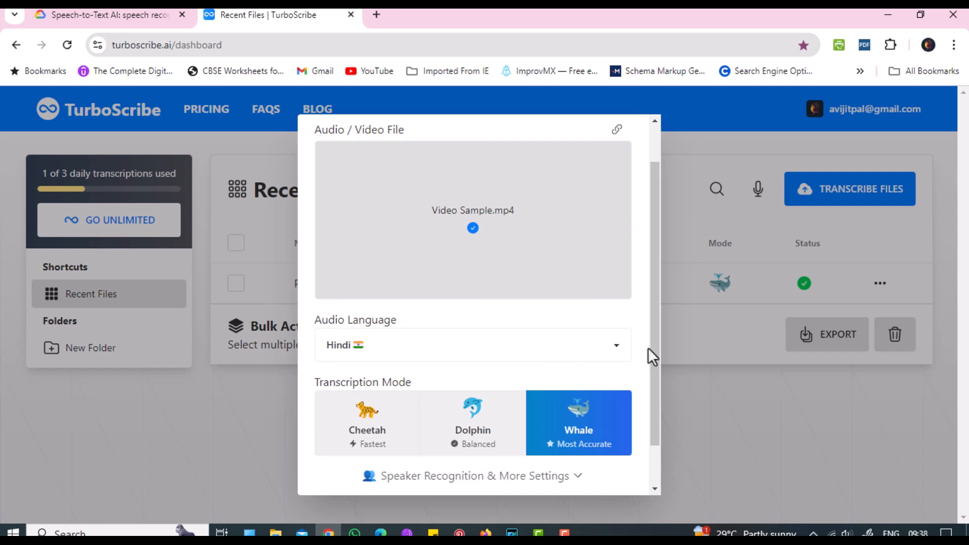
scroll(651, 355, down, 1)
click(486, 472)
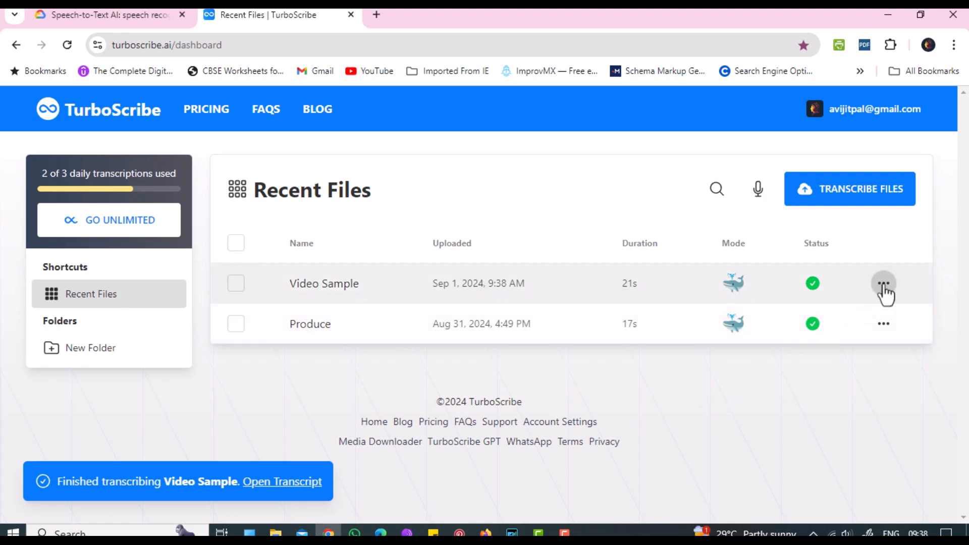
Open the transcript of the Video Sample file from the recent files
click(884, 285)
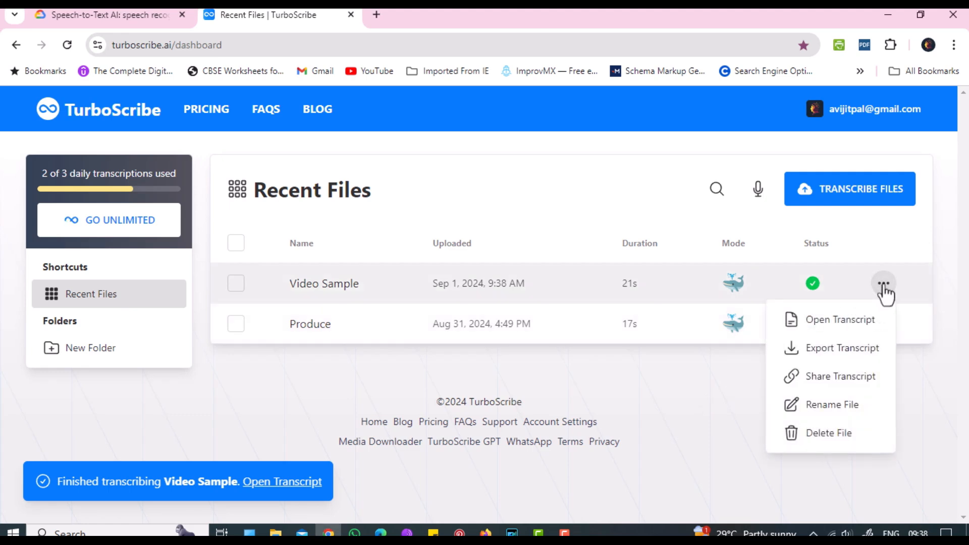
click(832, 325)
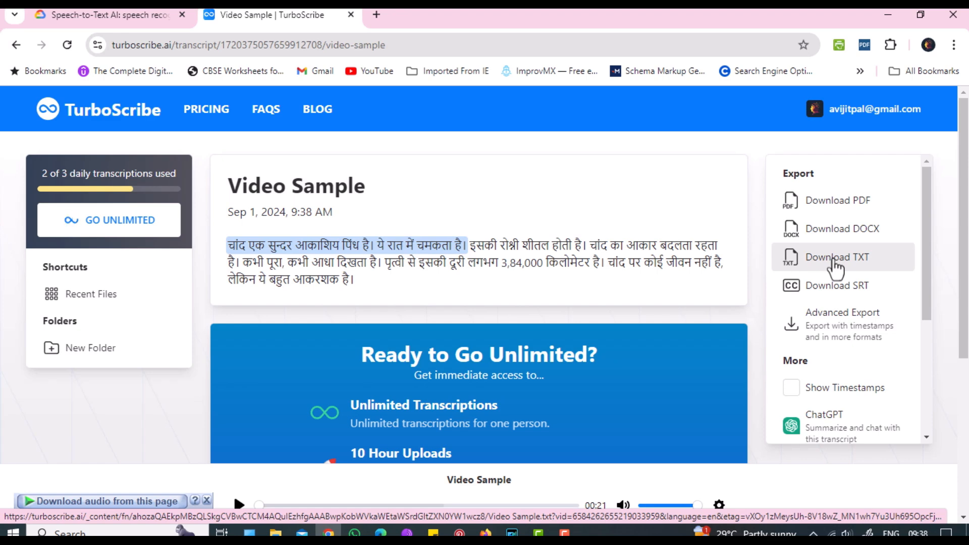
Download the Video Sample transcript as a TXT file and open the downloaded Video Sample.txt
click(835, 266)
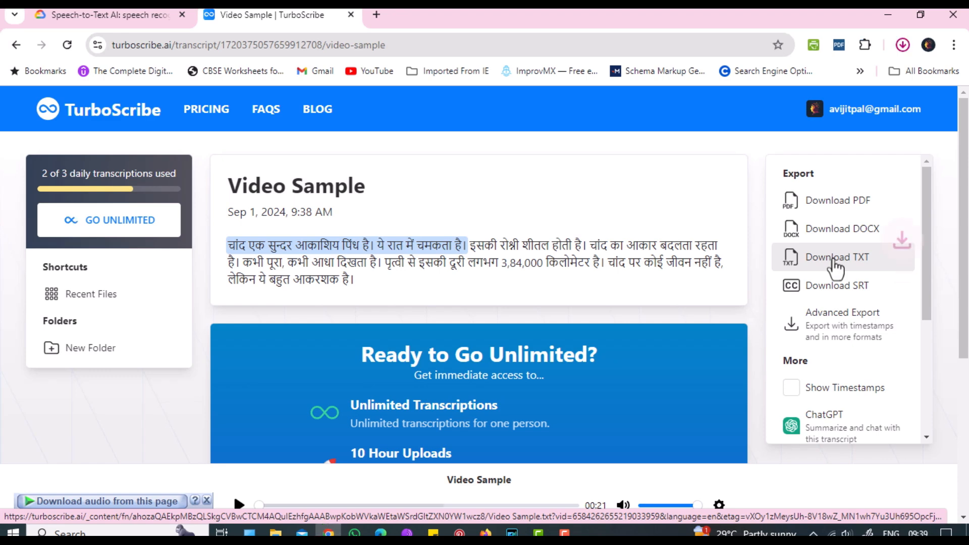
click(903, 47)
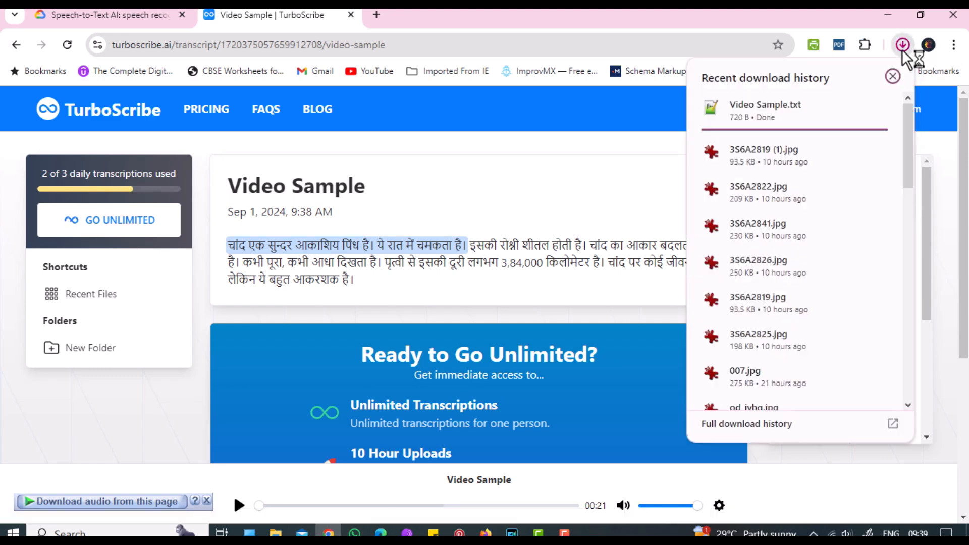
click(806, 116)
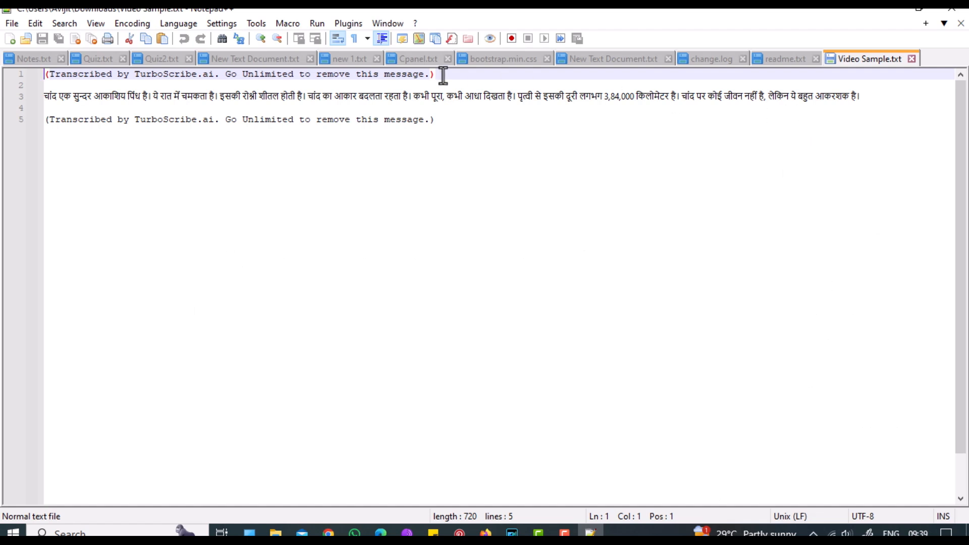
Delete the TurboScribe notices above and below the Hindi transcript along with the blank lines around them
drag(444, 75, 43, 76)
key(Delete)
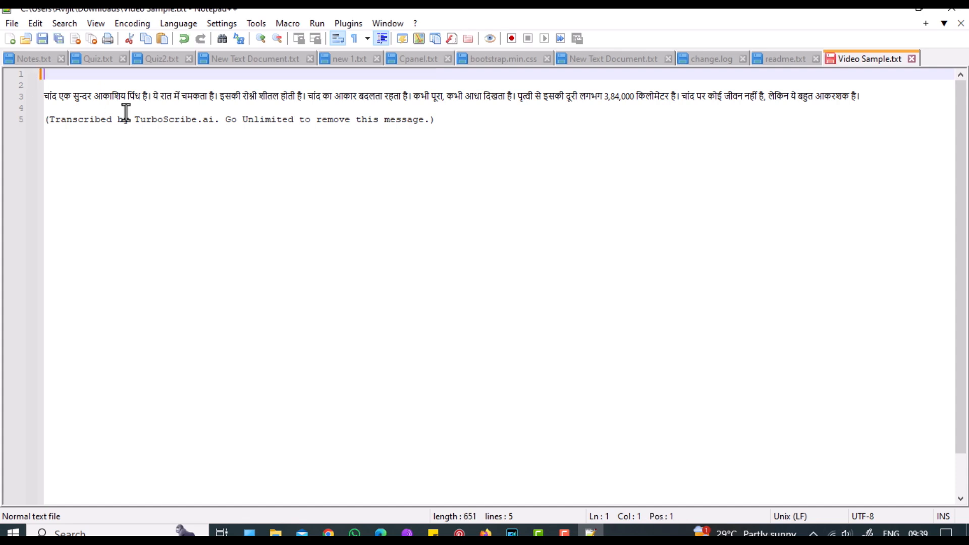
key(Delete)
key(Delete)
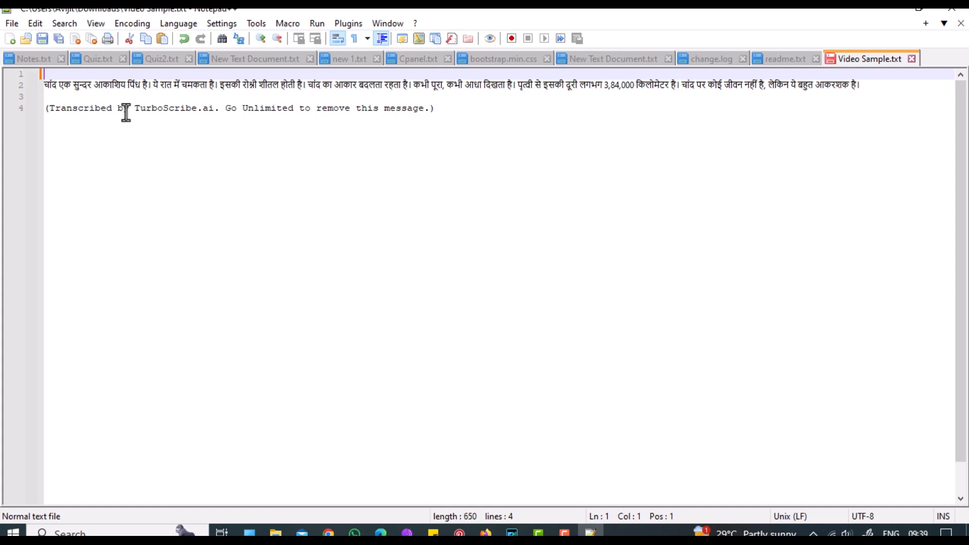
drag(459, 103, 26, 96)
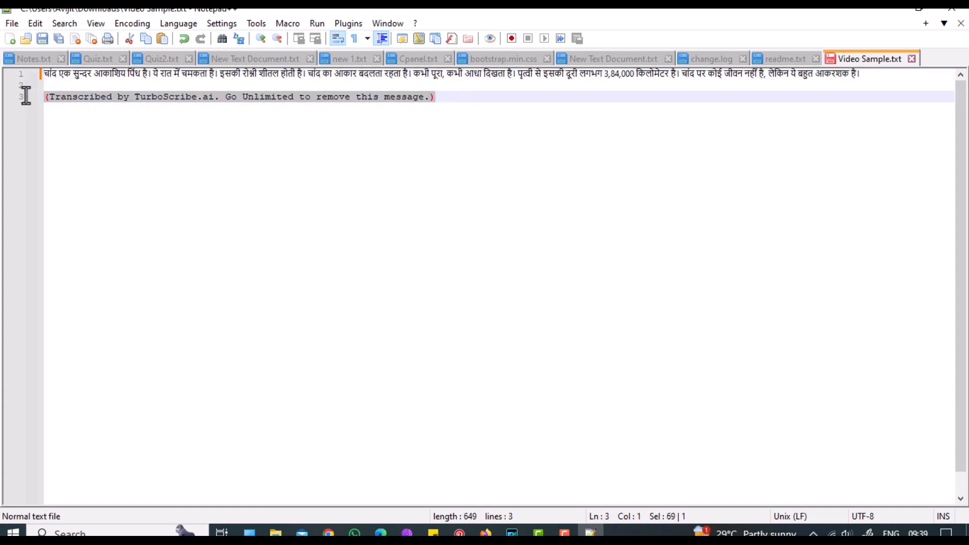
key(Delete)
key(BackSpace)
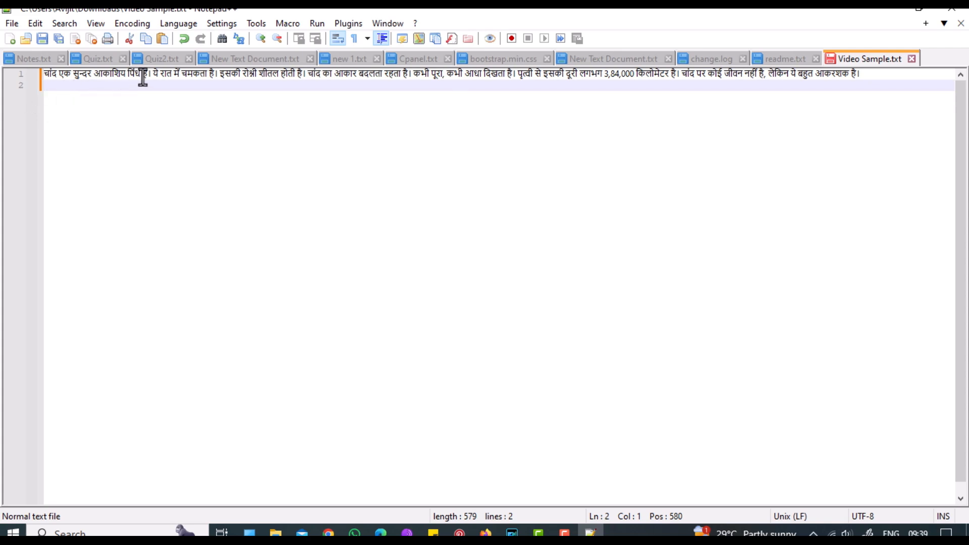
Put each sentence of the Hindi transcript on its own line, with a blank line between consecutive sentences
click(152, 75)
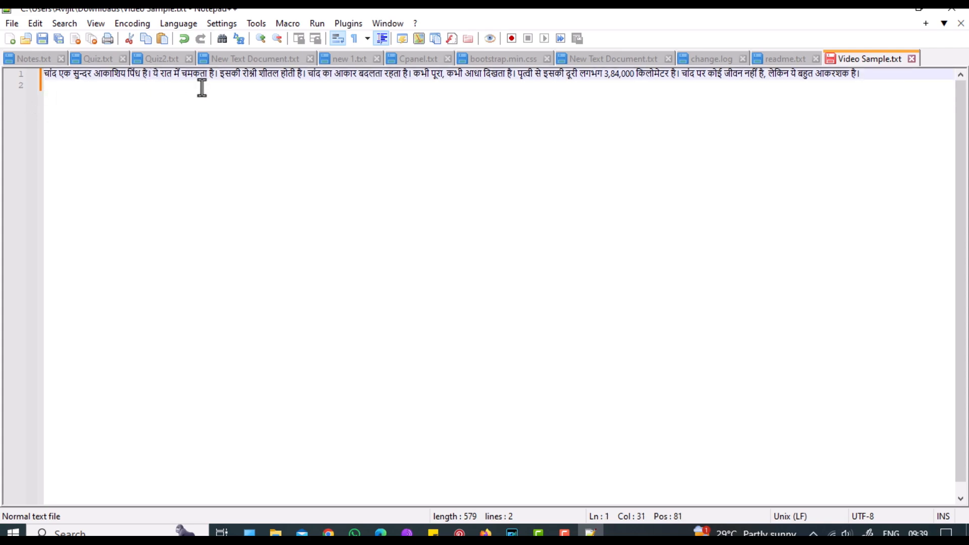
key(Return)
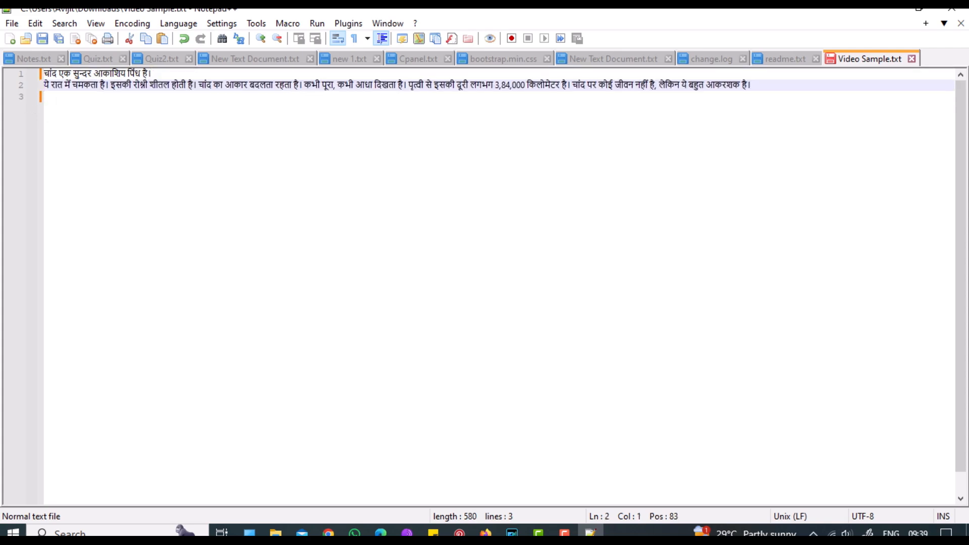
key(Return)
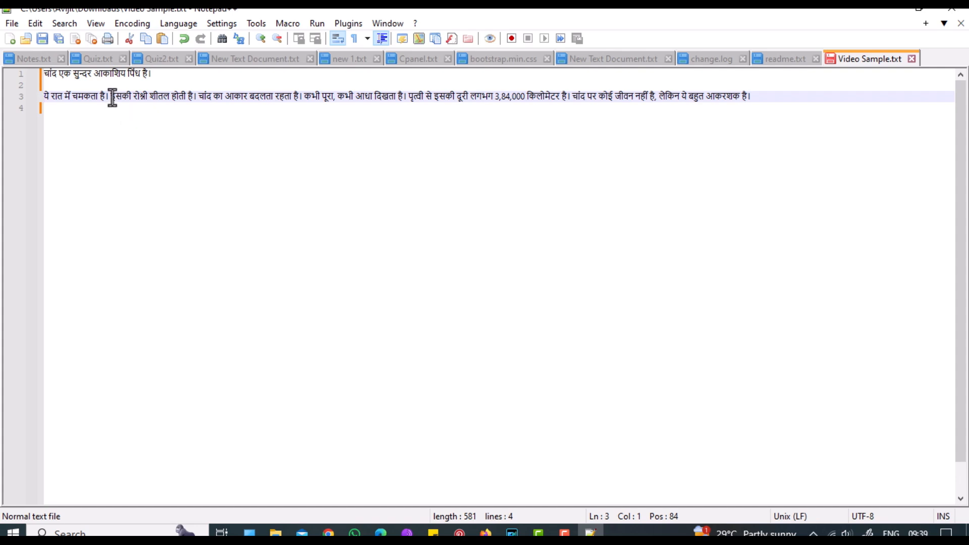
click(110, 96)
key(Return)
key(Return)
click(130, 119)
key(Return)
key(Return)
click(147, 141)
key(Return)
key(Return)
click(148, 165)
key(Return)
key(Return)
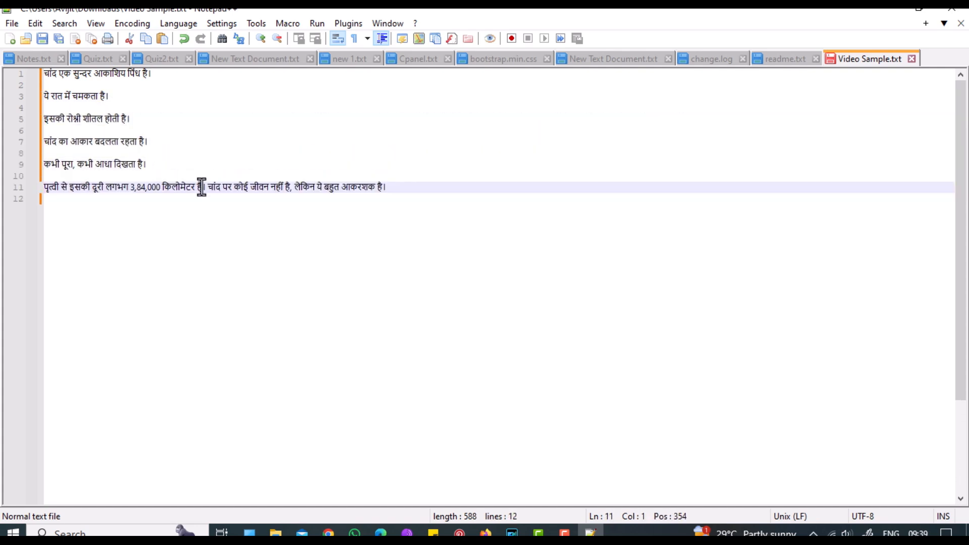
click(205, 187)
key(Return)
key(Return)
Remove the empty line at the end of the transcript and save Video Sample.txt
click(267, 246)
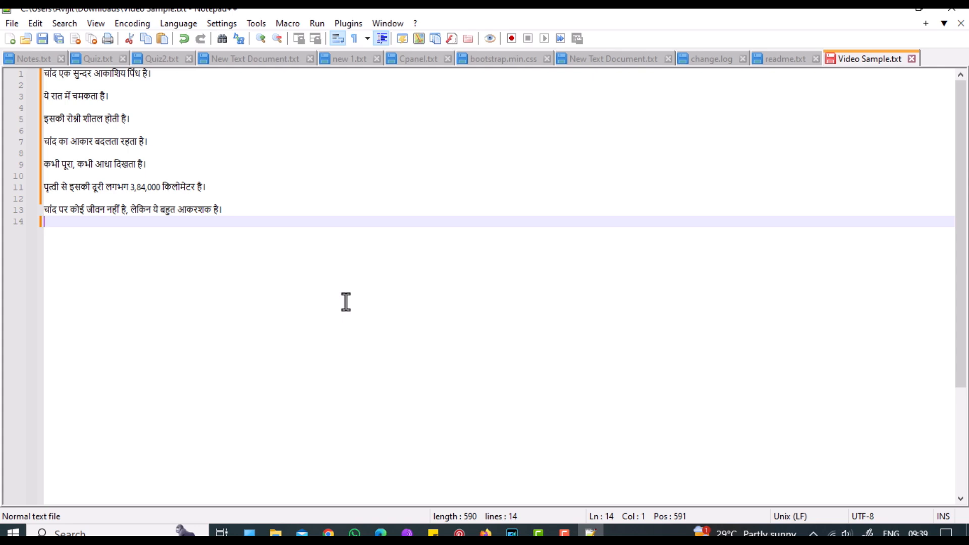
key(BackSpace)
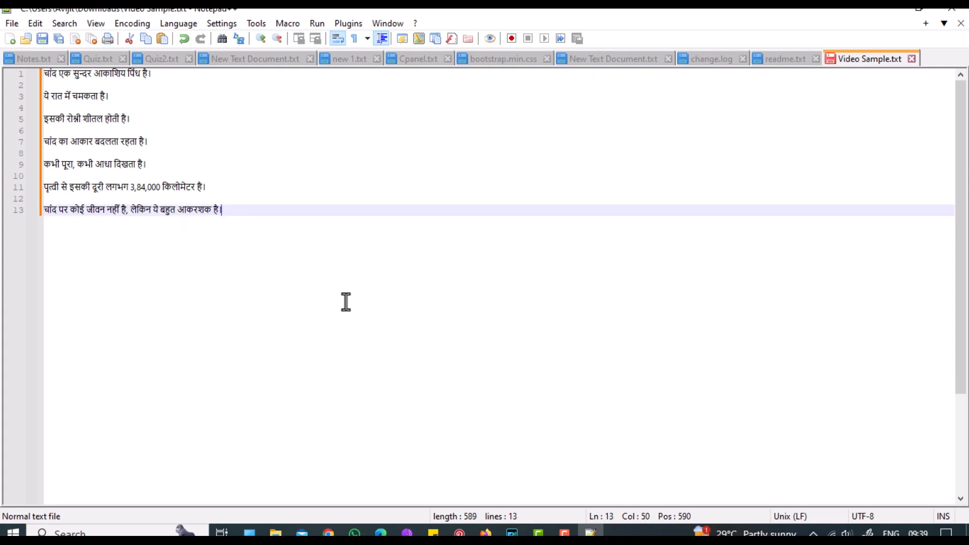
key(ctrl+s)
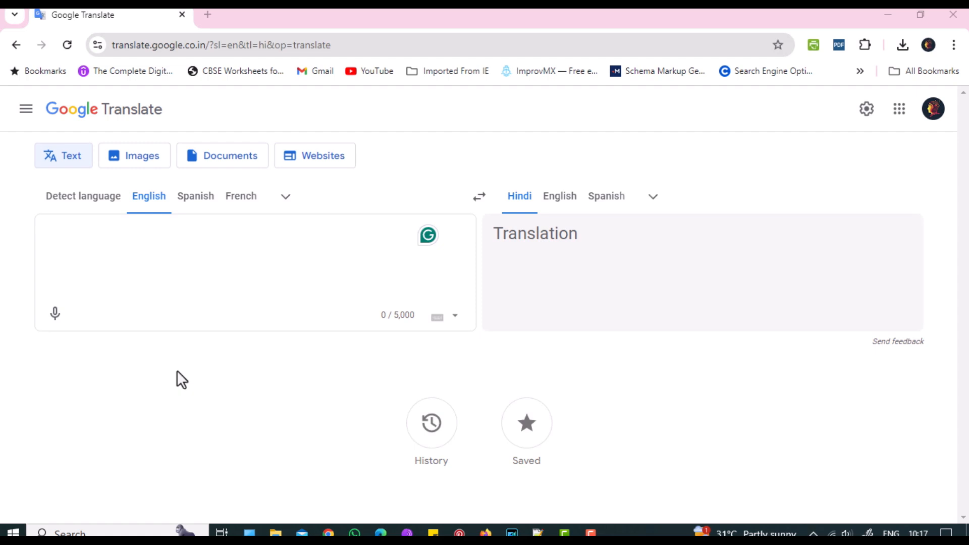
Set the Google Translate target language to English with Hindi as source, and copy the whole transcript from Video Sample.txt in Notepad++
click(561, 201)
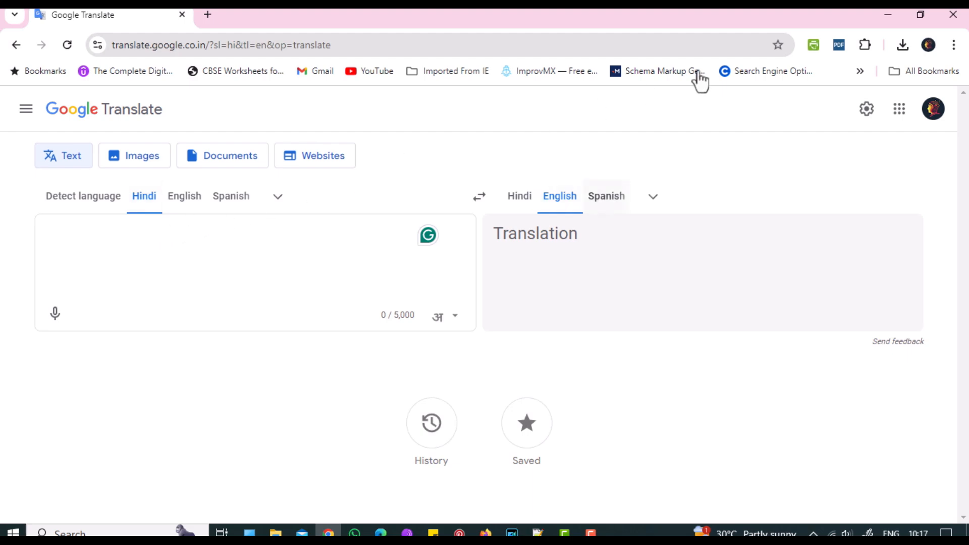
click(885, 15)
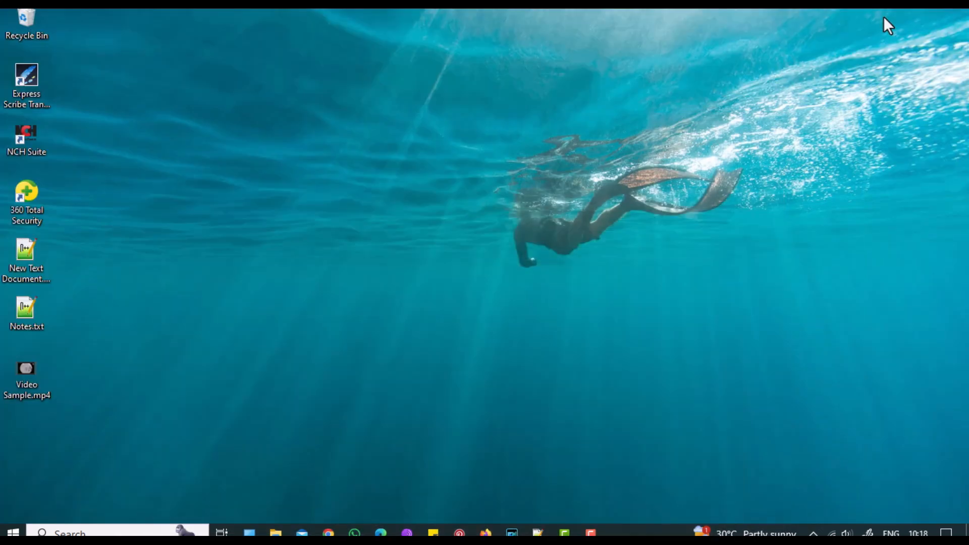
double_click(31, 319)
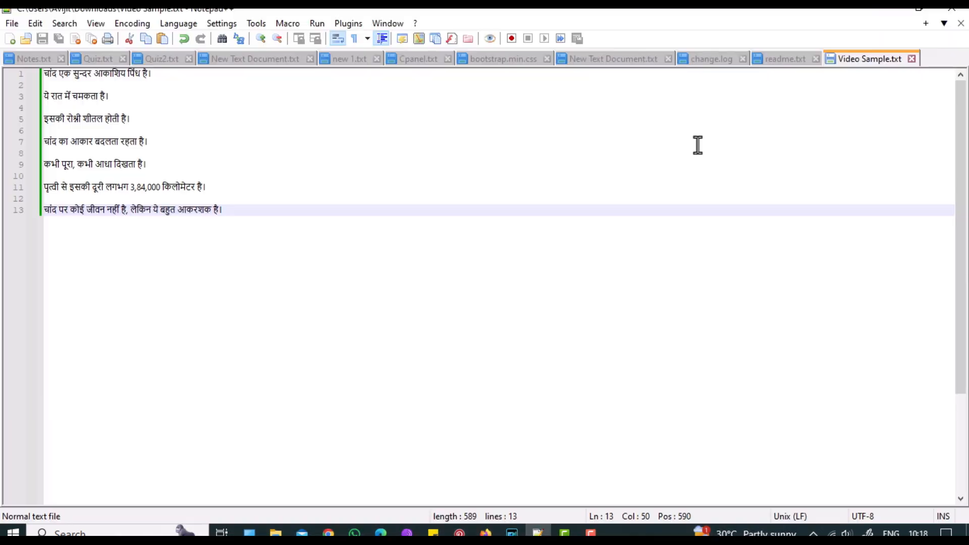
drag(227, 216, 43, 74)
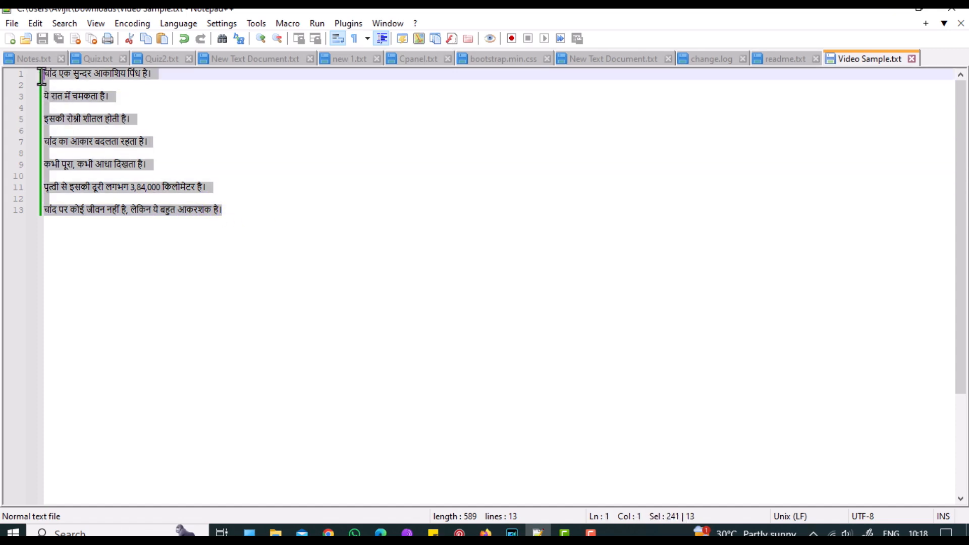
right_click(122, 210)
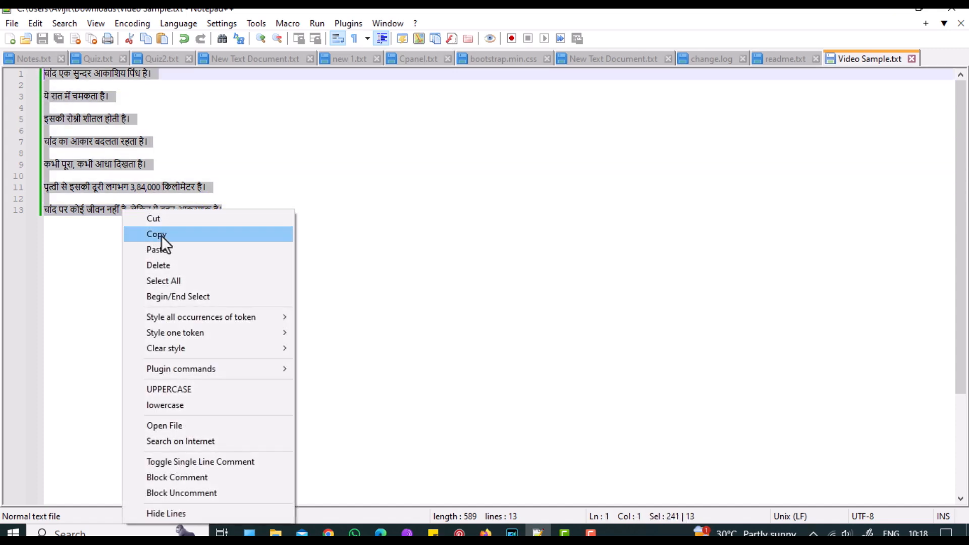
click(161, 235)
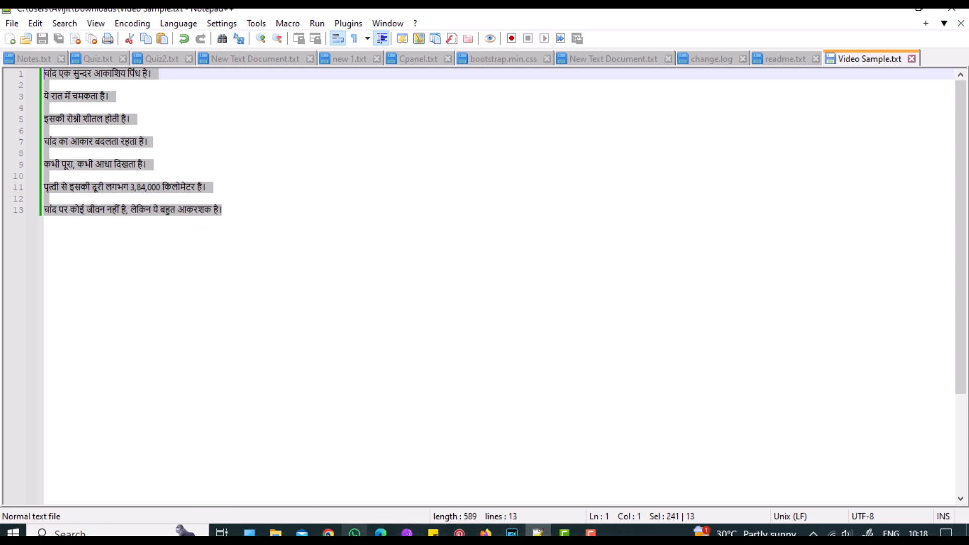
Switch back to Google Translate and paste the Hindi transcript as the source text for English translation
click(329, 533)
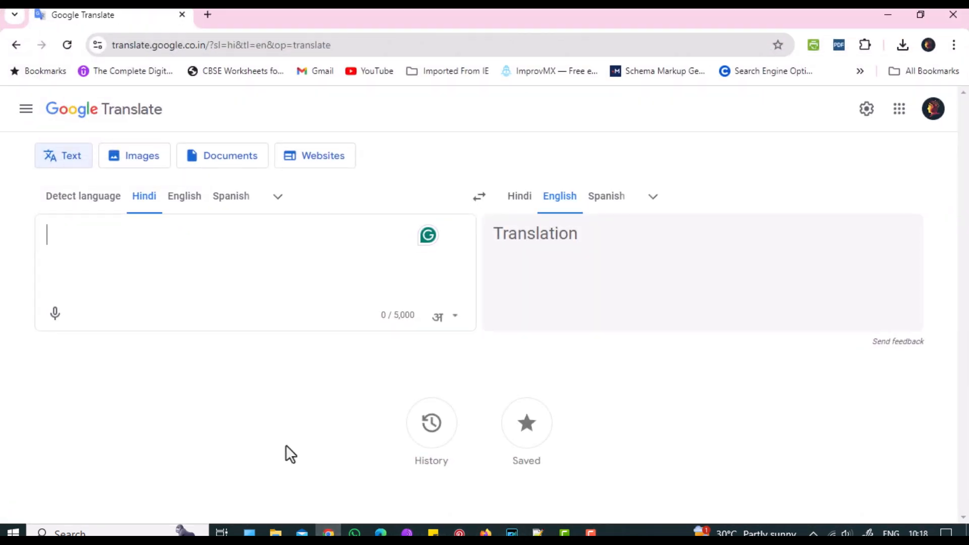
right_click(187, 235)
click(247, 393)
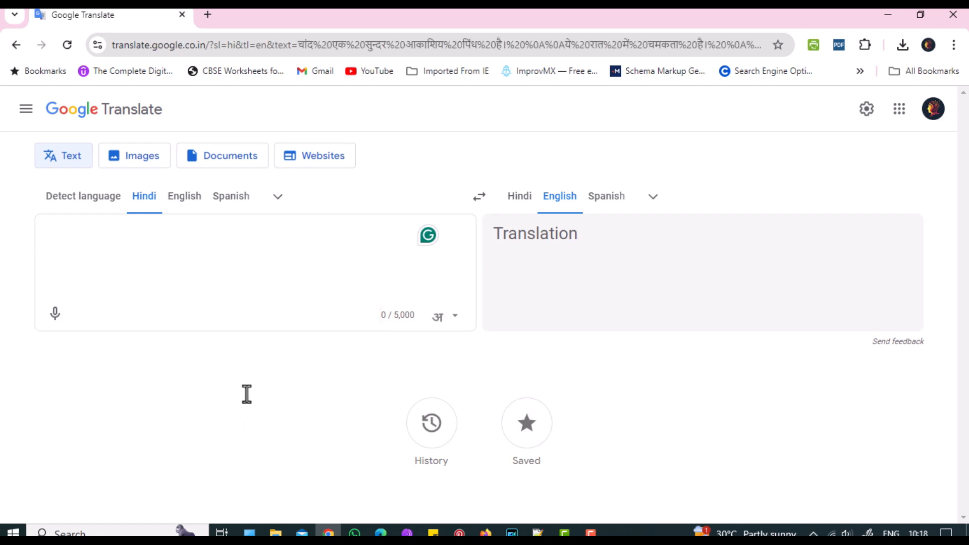
scroll(314, 316, down, 1)
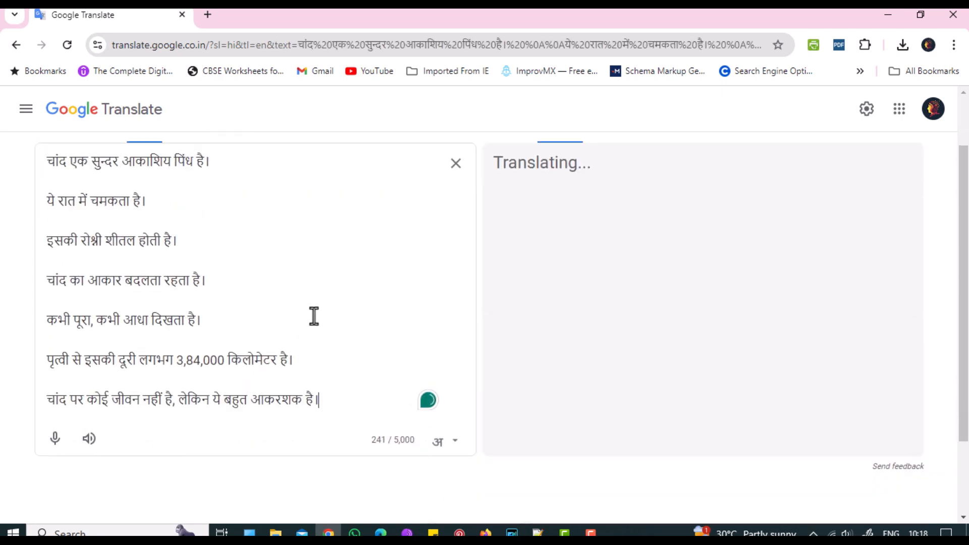
scroll(314, 315, down, 2)
scroll(314, 318, up, 3)
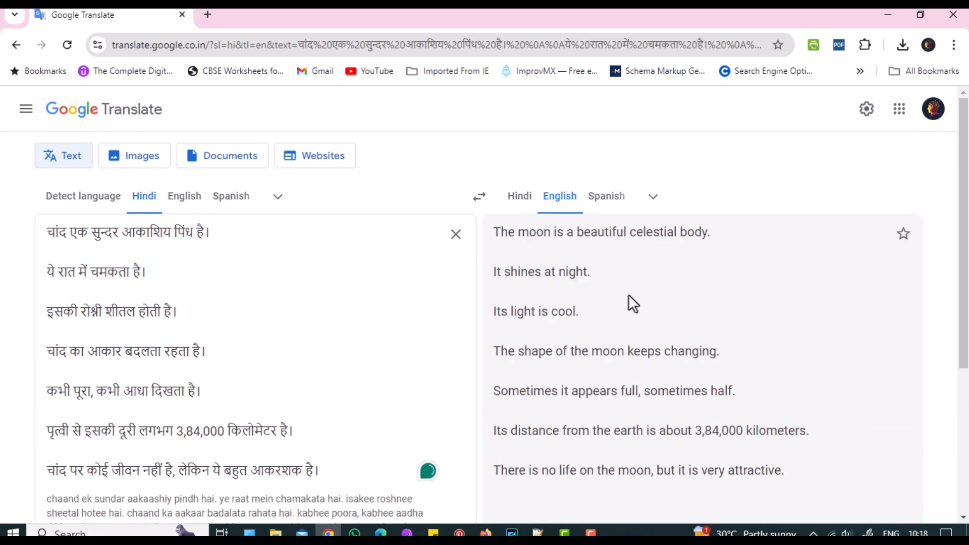
Copy the complete English translation of the transcript to the clipboard
scroll(675, 319, down, 1)
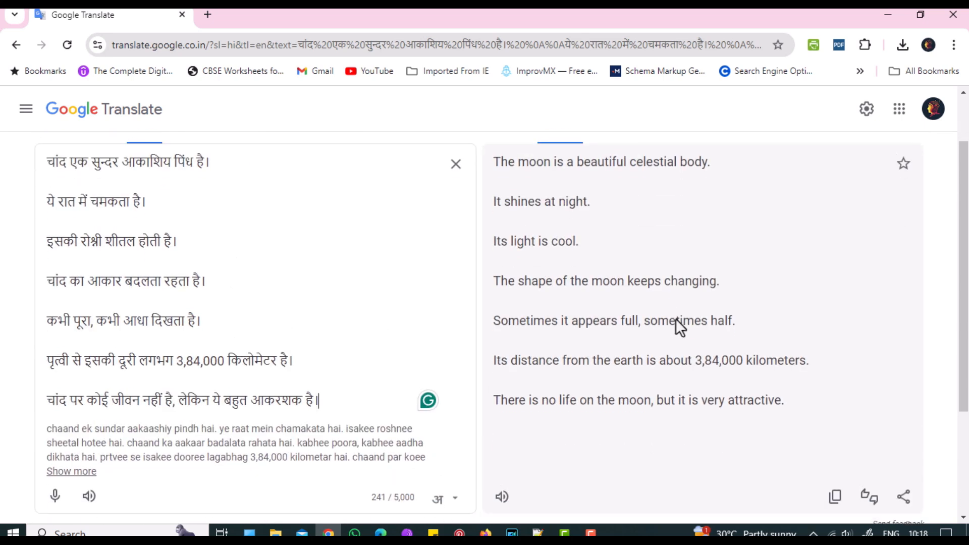
key(ctrl+a)
click(783, 399)
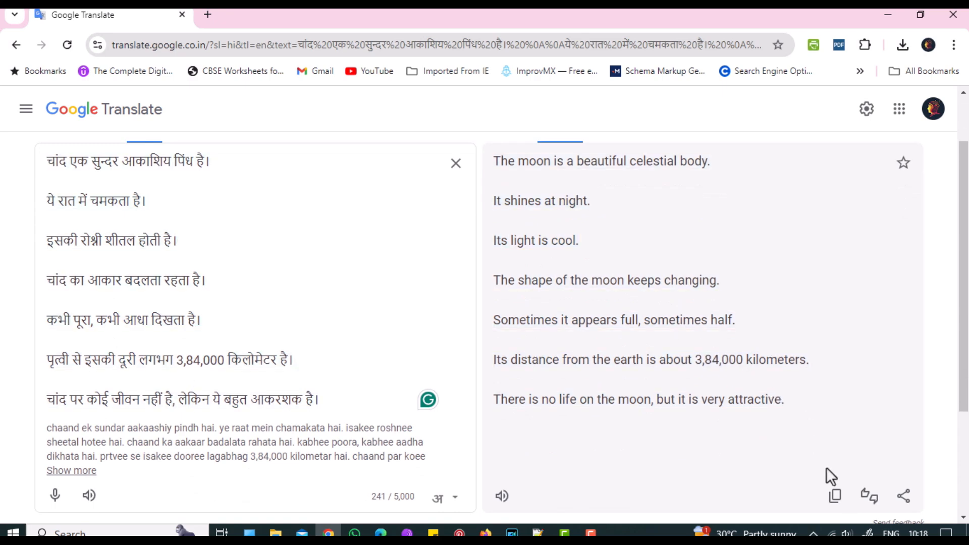
click(835, 503)
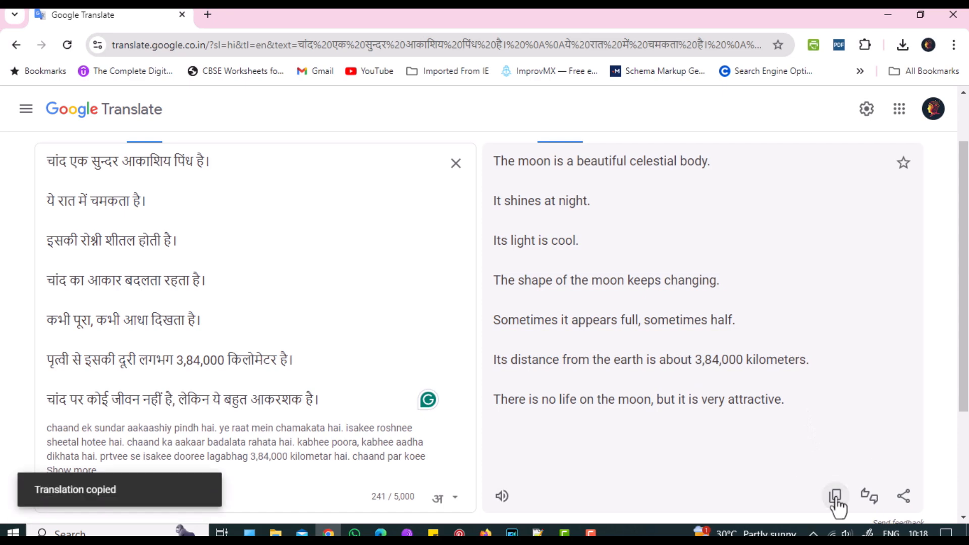
Minimize the open windows and create a new text document named English Subtitle.txt on the Desktop
click(889, 14)
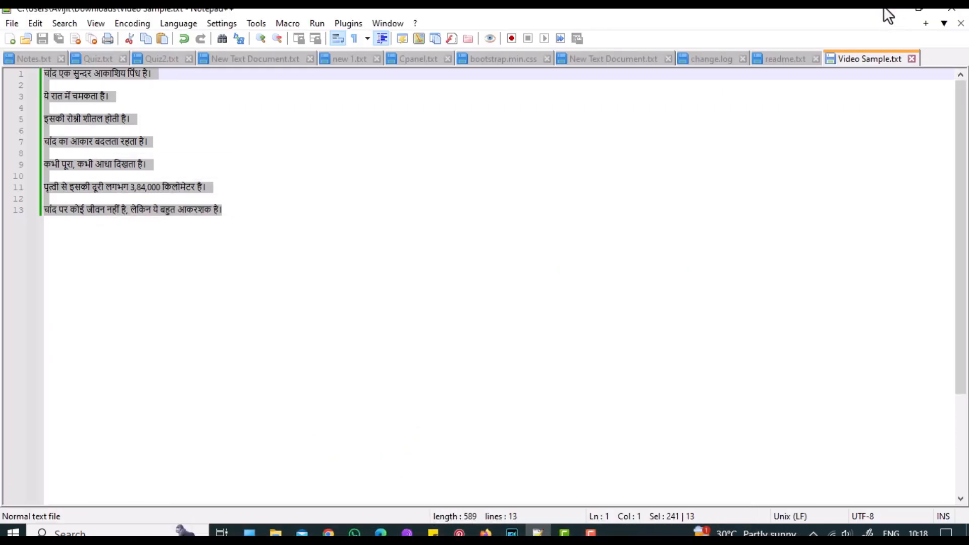
click(884, 10)
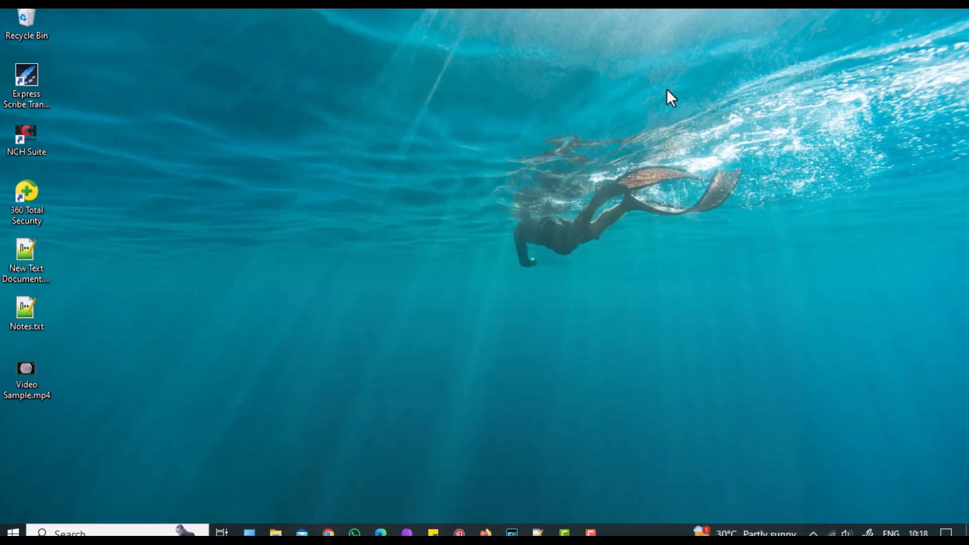
right_click(480, 161)
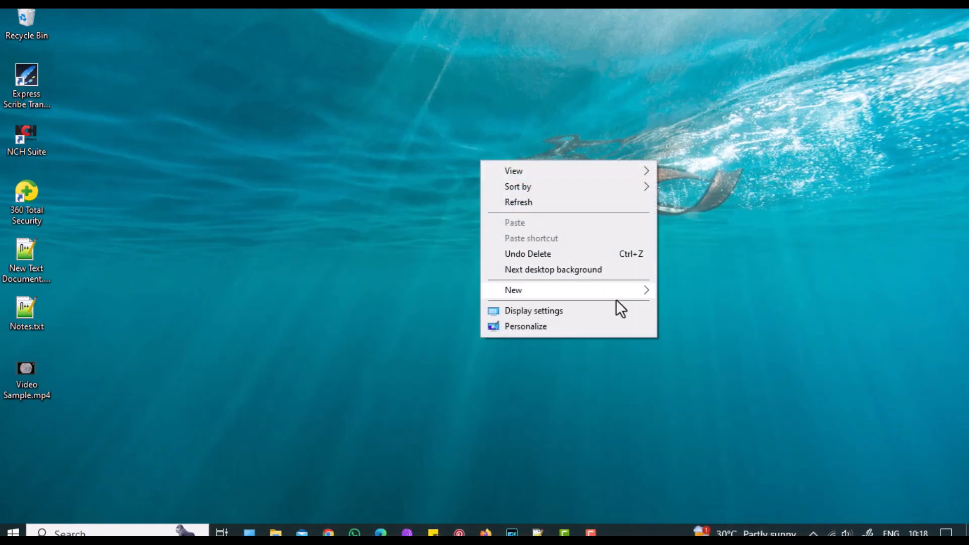
mouse_move(616, 299)
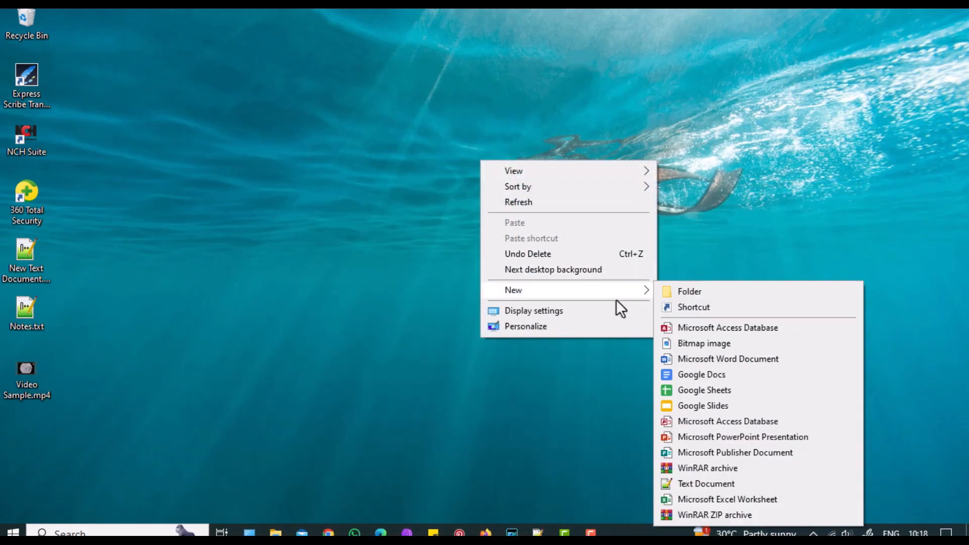
click(722, 488)
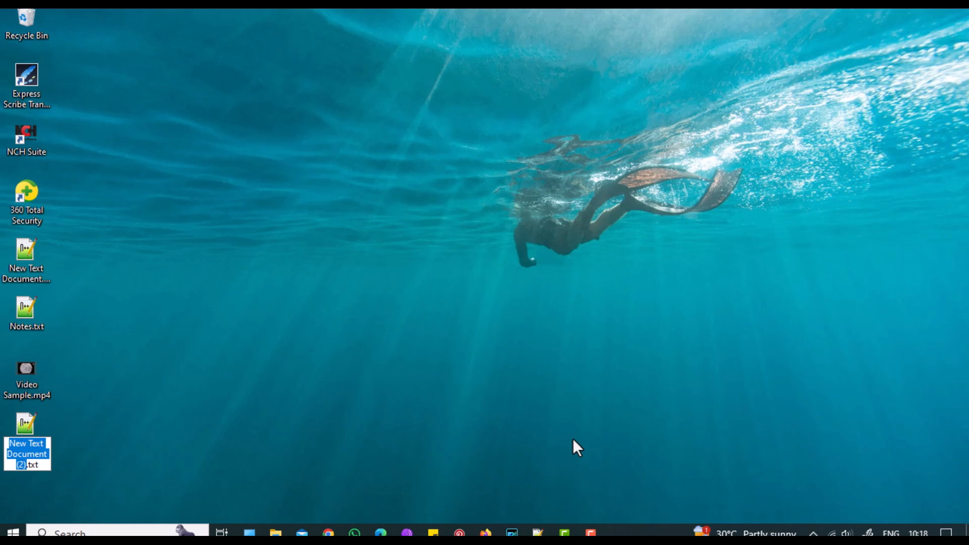
text(Englis)
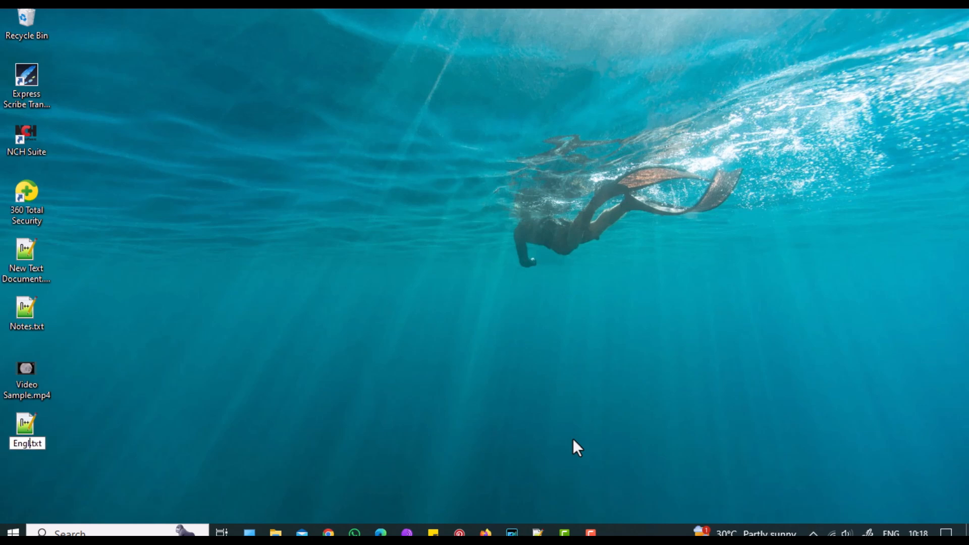
text(h Subtitle)
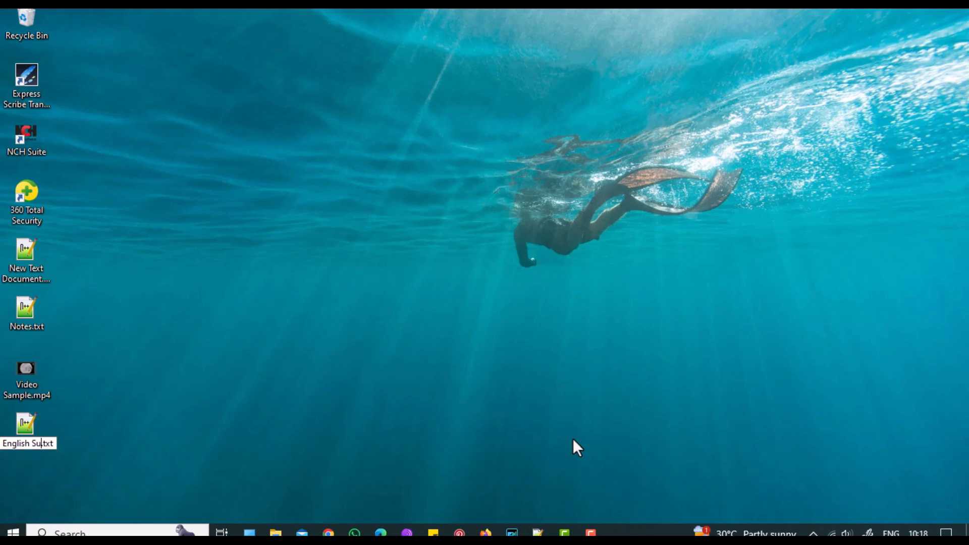
key(Return)
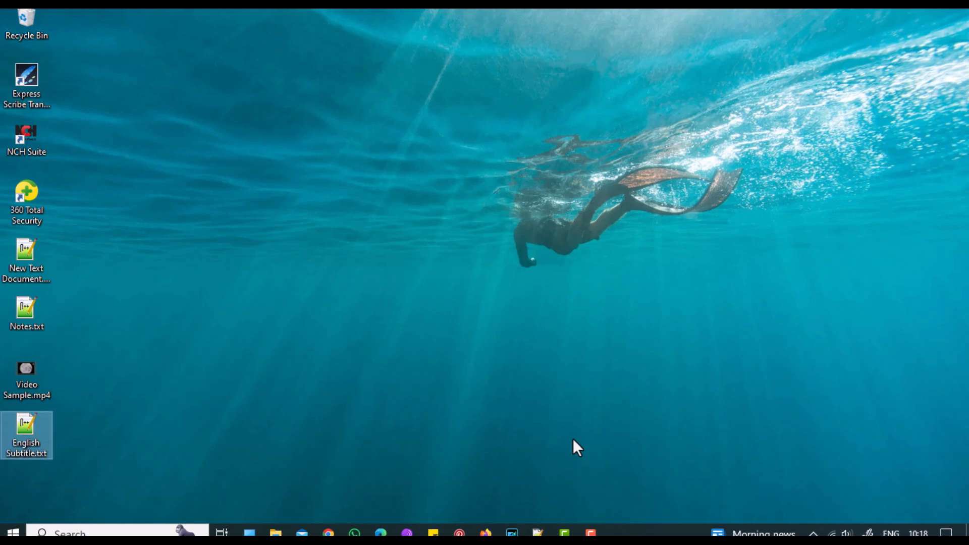
Open English Subtitle.txt from the Desktop, paste the copied English translation into it and save the file
key(Return)
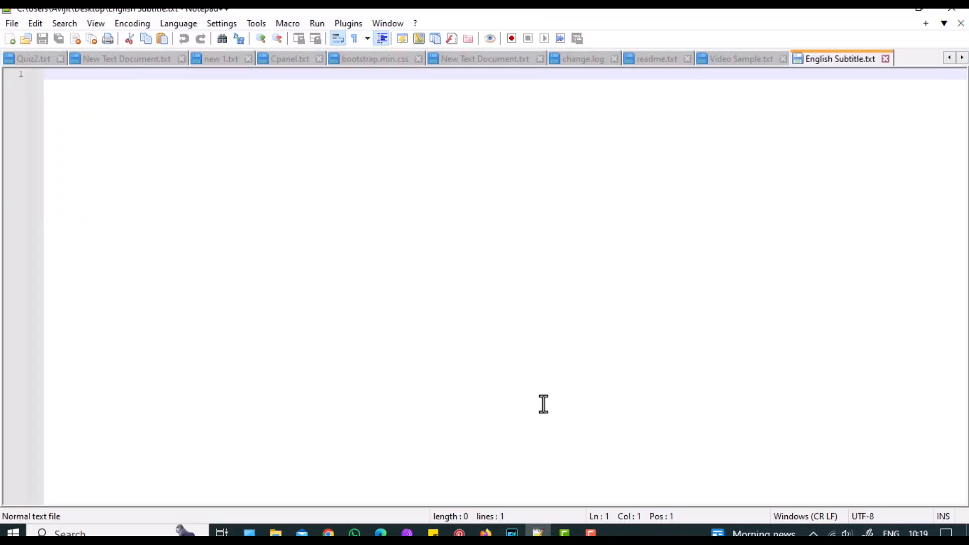
key(ctrl+v)
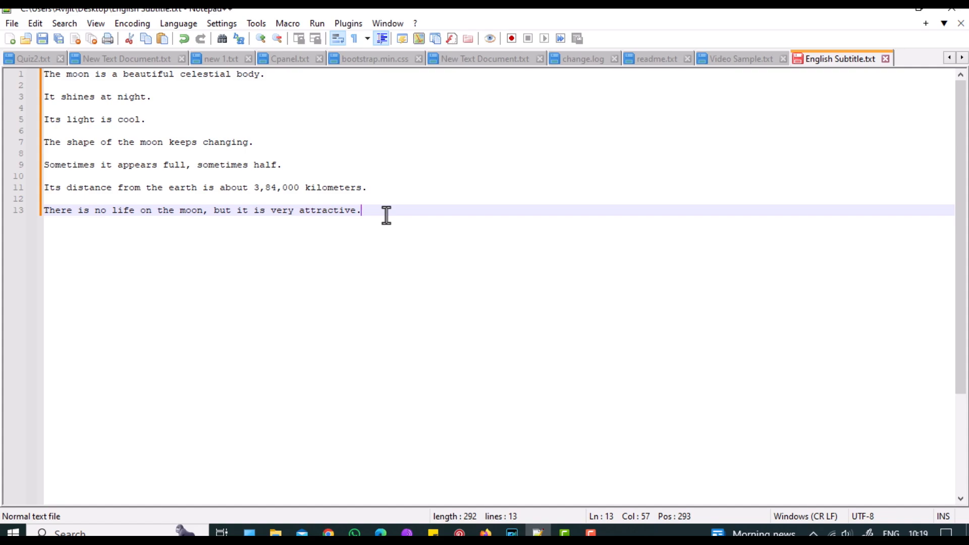
key(ctrl+s)
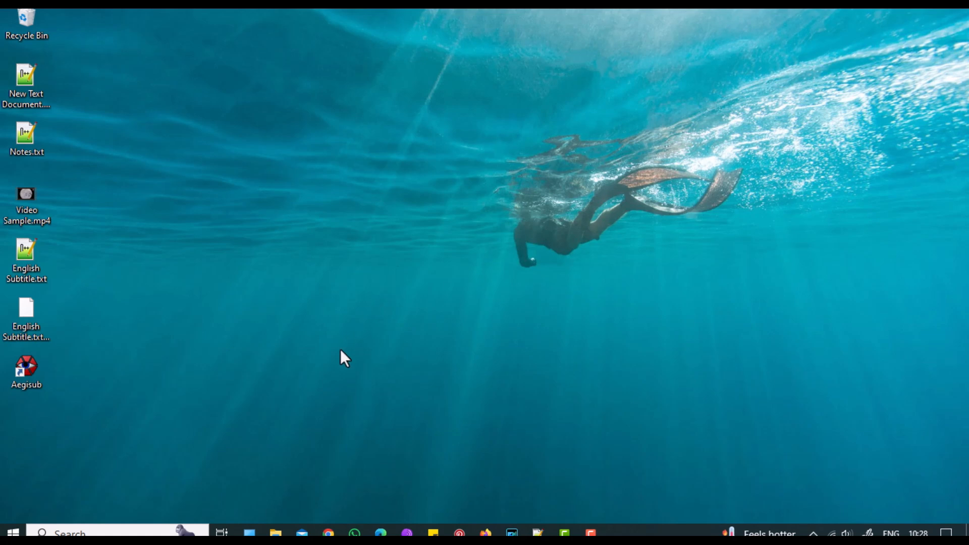
Launch Aegisub and open English Subtitle.txt, importing it with actor separator ":", comment starter "#" and blank lines excluded
double_click(29, 376)
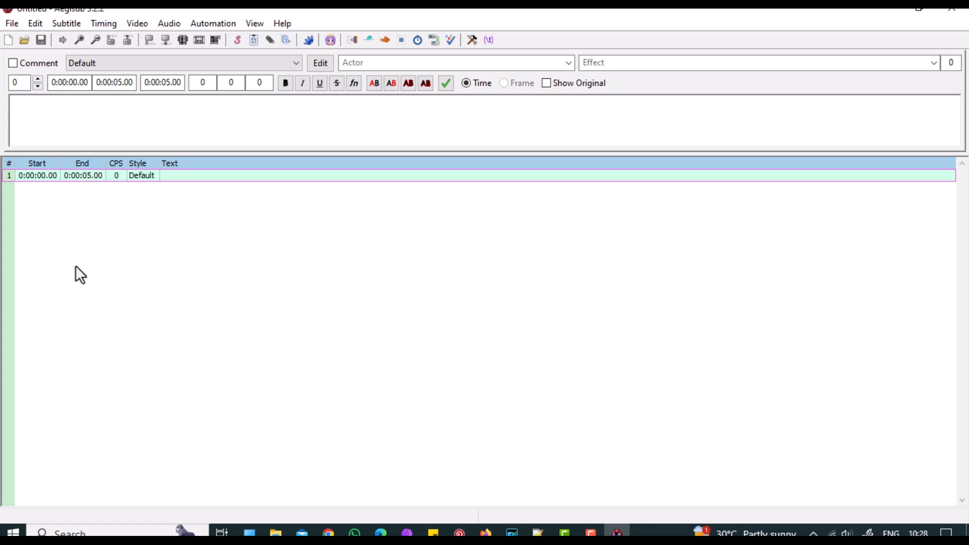
click(12, 23)
click(32, 56)
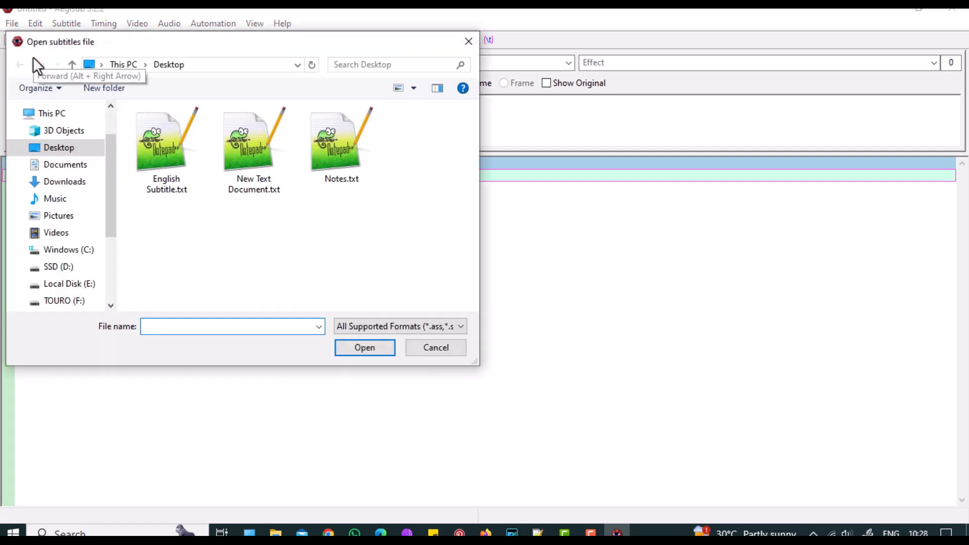
click(166, 170)
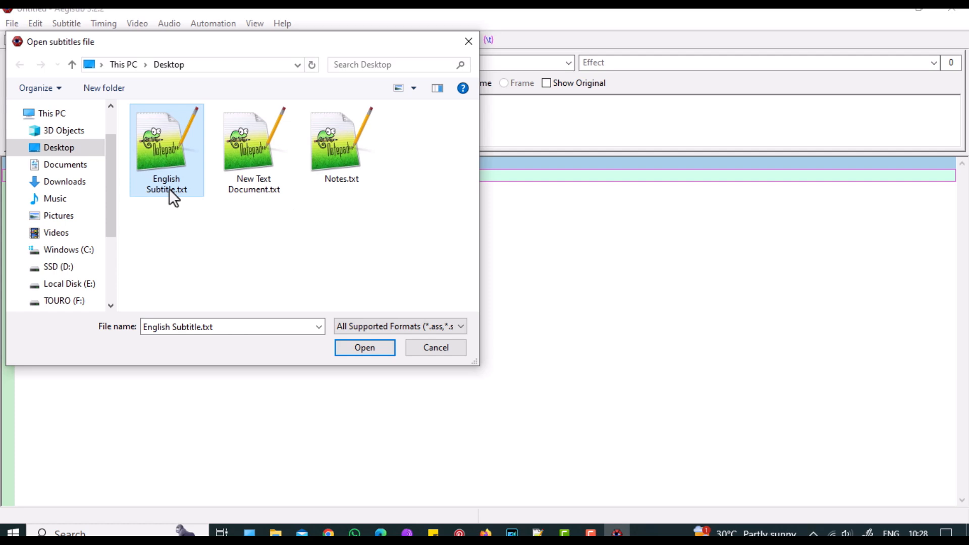
click(364, 348)
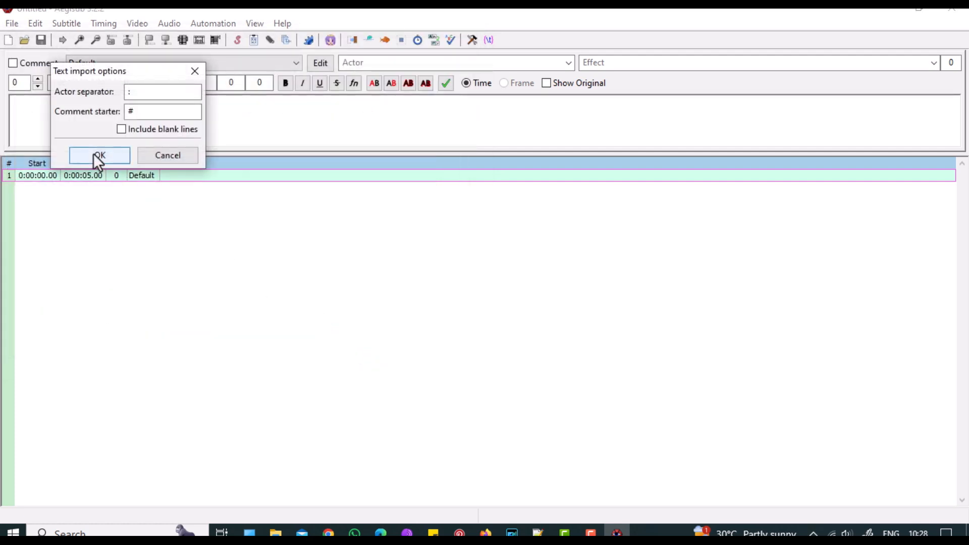
click(97, 157)
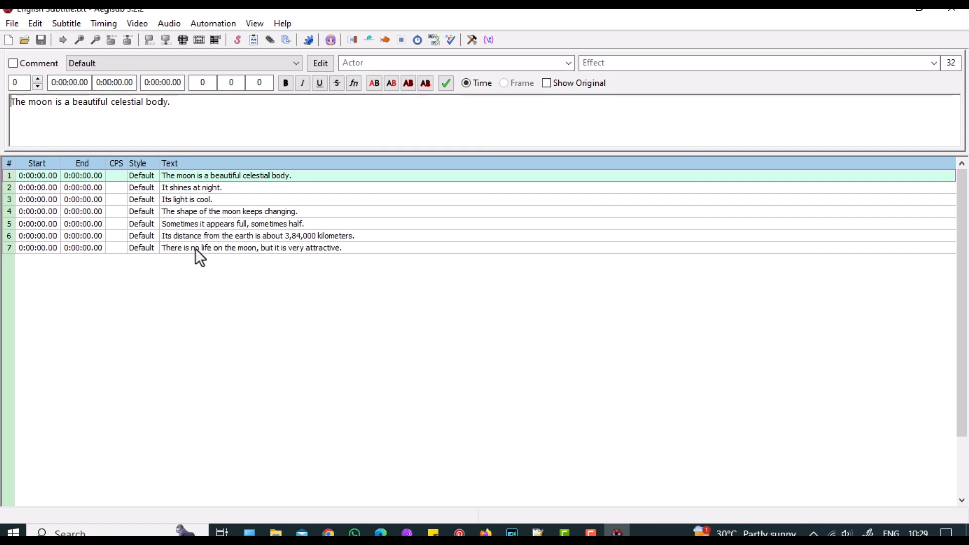
Load Video Sample.mp4 from the Desktop as the video for the subtitles
click(137, 26)
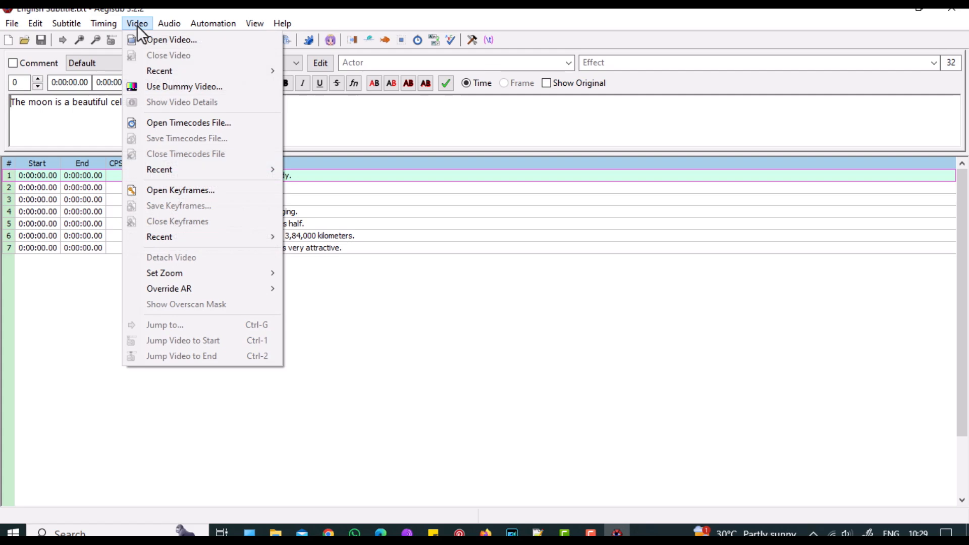
key(Right)
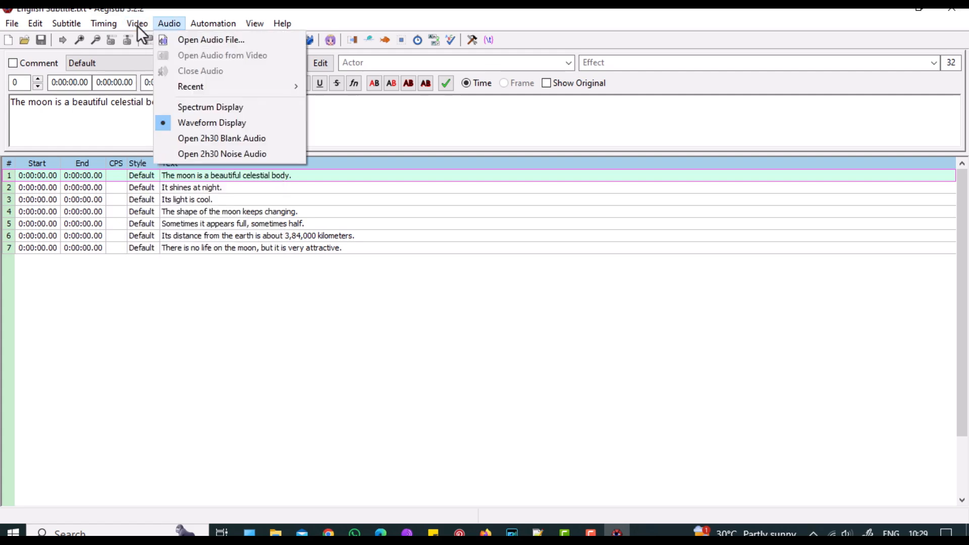
key(Left)
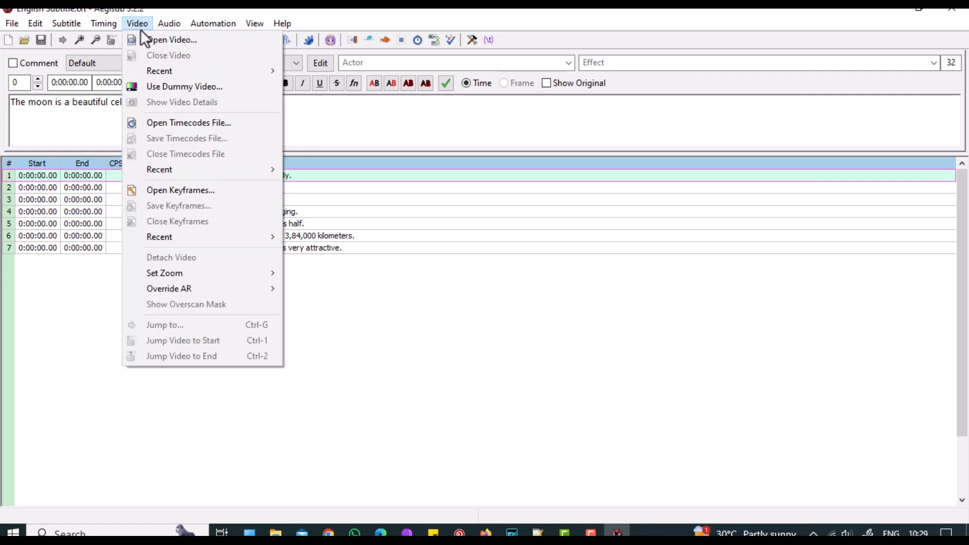
click(149, 40)
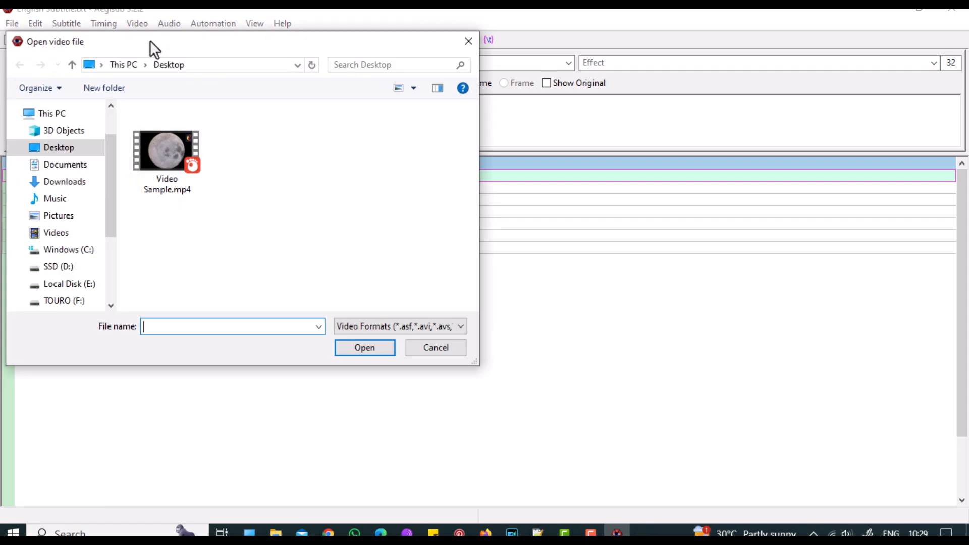
click(174, 169)
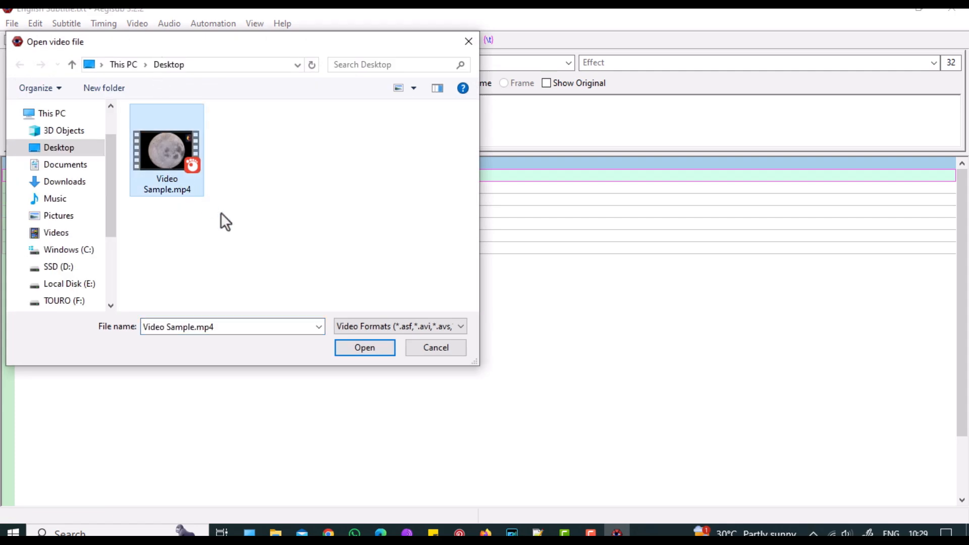
click(364, 348)
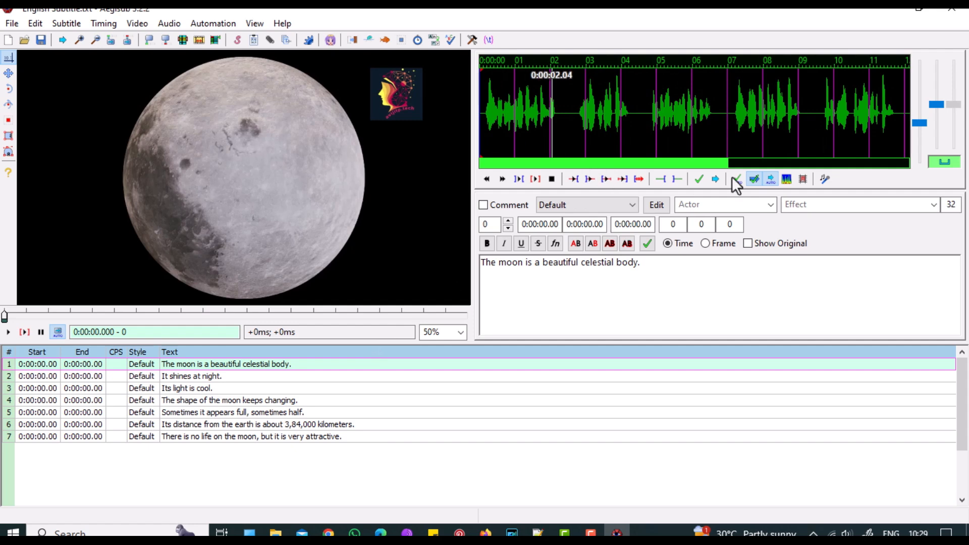
Time the first subtitle line on the audio waveform from 0 to about 2.4 seconds, play it back and commit it
click(787, 180)
click(787, 180)
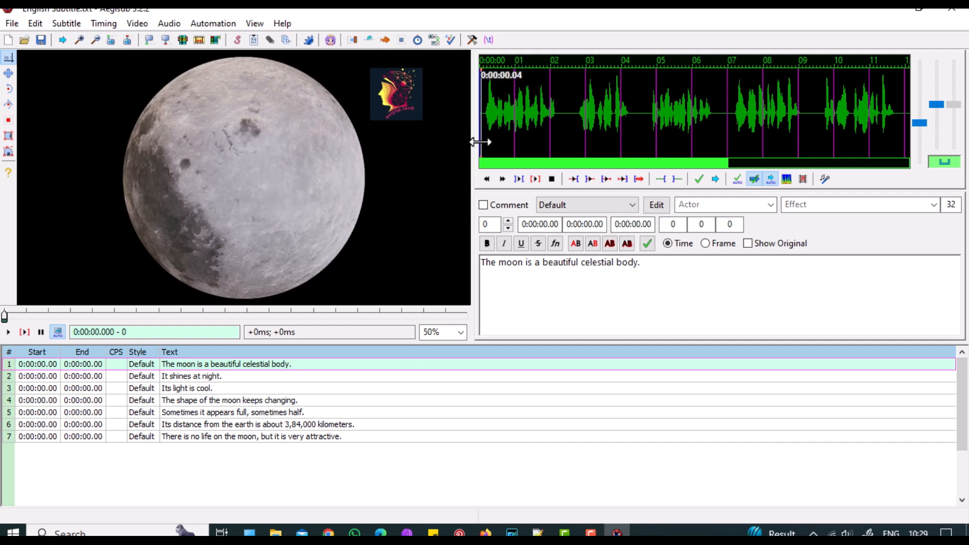
right_click(565, 138)
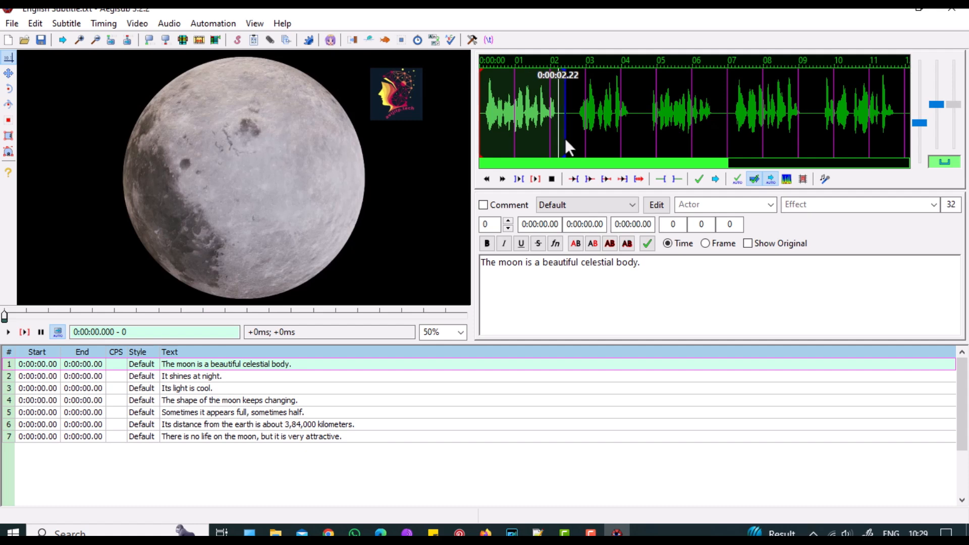
key(space)
key(space)
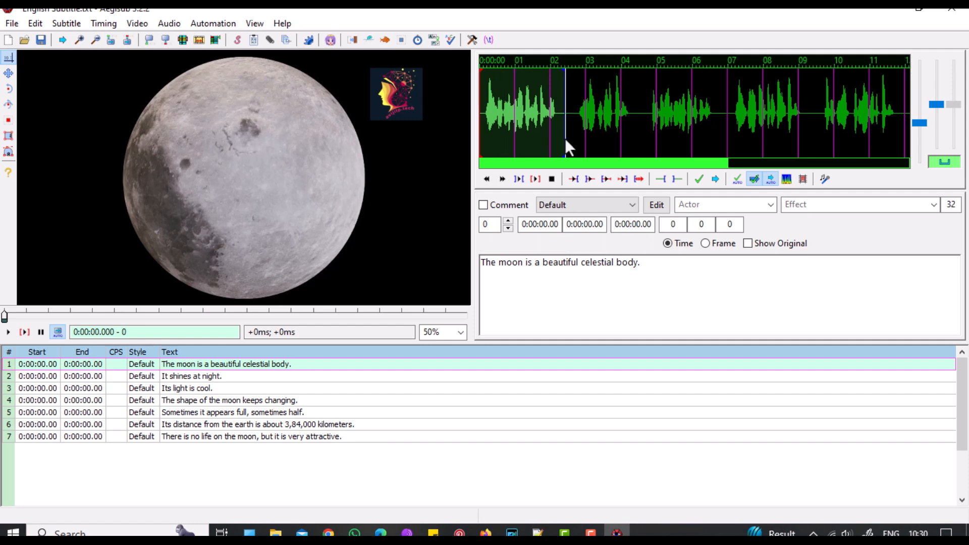
click(698, 180)
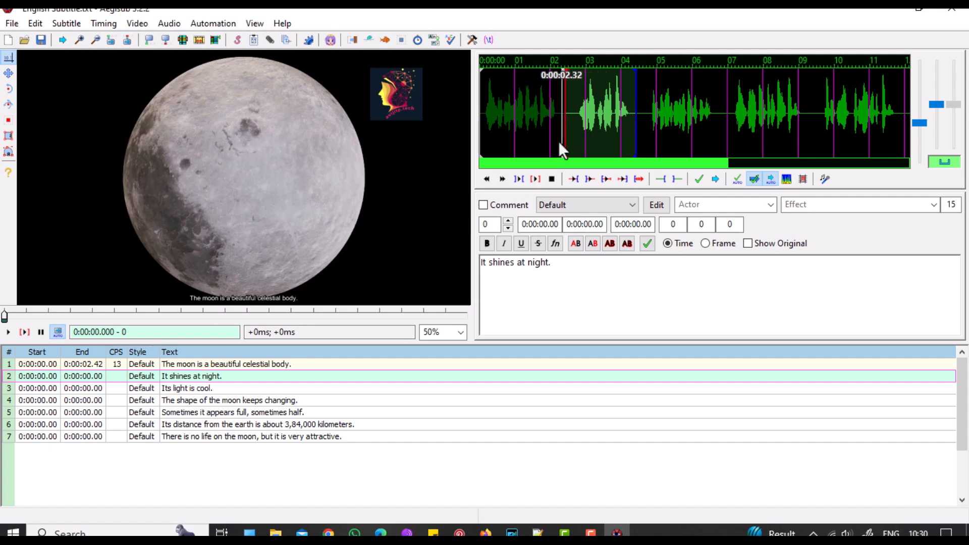
Time and commit lines 2 and 3 on the waveform, ending them at about 4.6 and 6.8 seconds
right_click(639, 131)
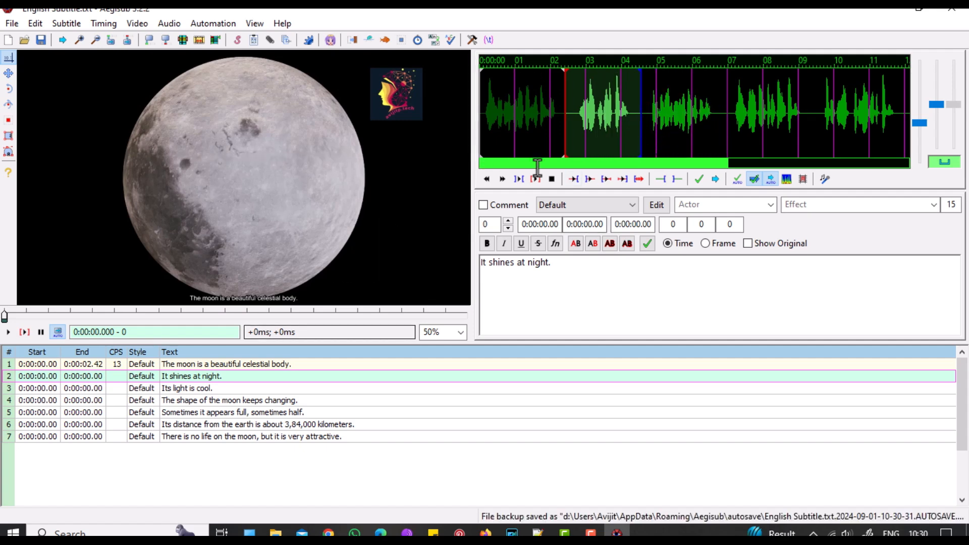
click(698, 179)
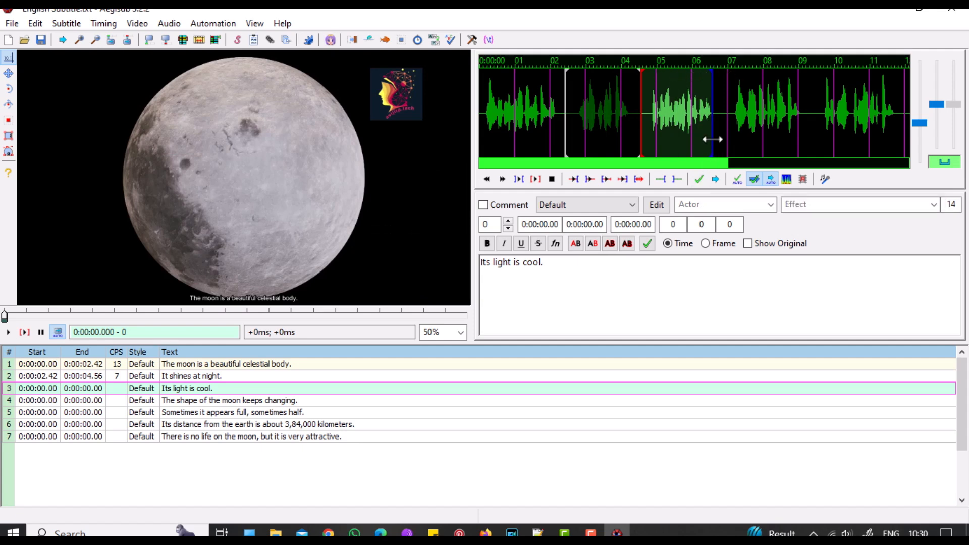
drag(713, 135, 720, 138)
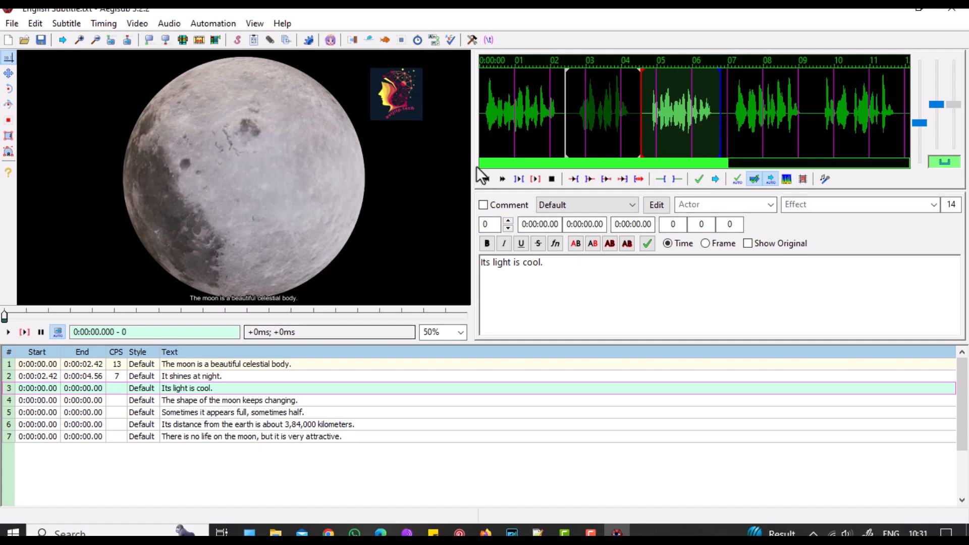
click(699, 179)
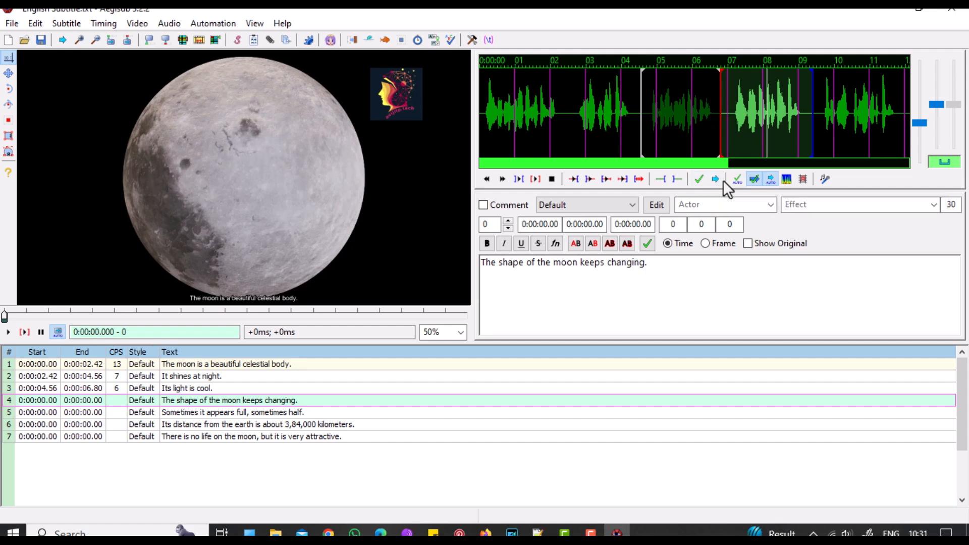
Time and commit lines 4, 5 and 6 on the waveform, ending them at about 9.4, 11.9 and 16.2 seconds
click(700, 178)
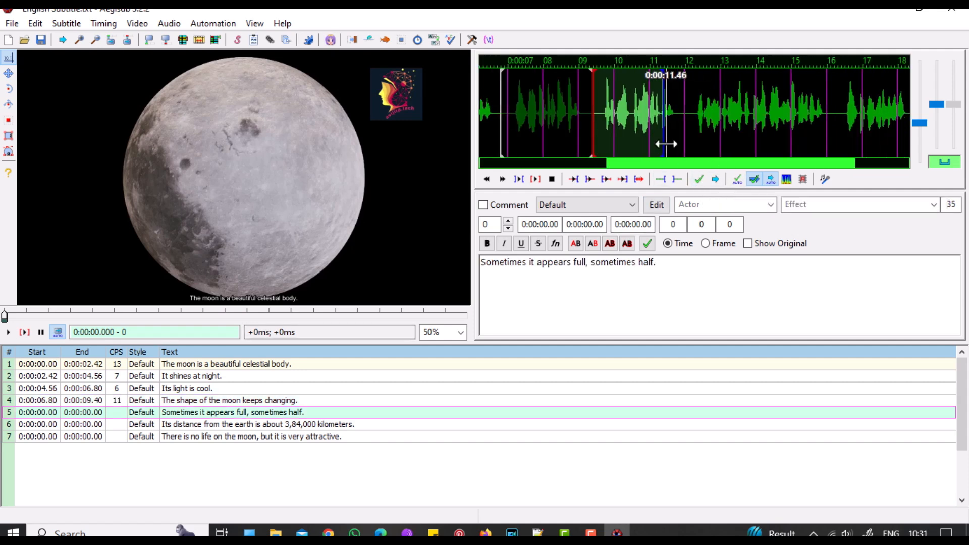
click(699, 179)
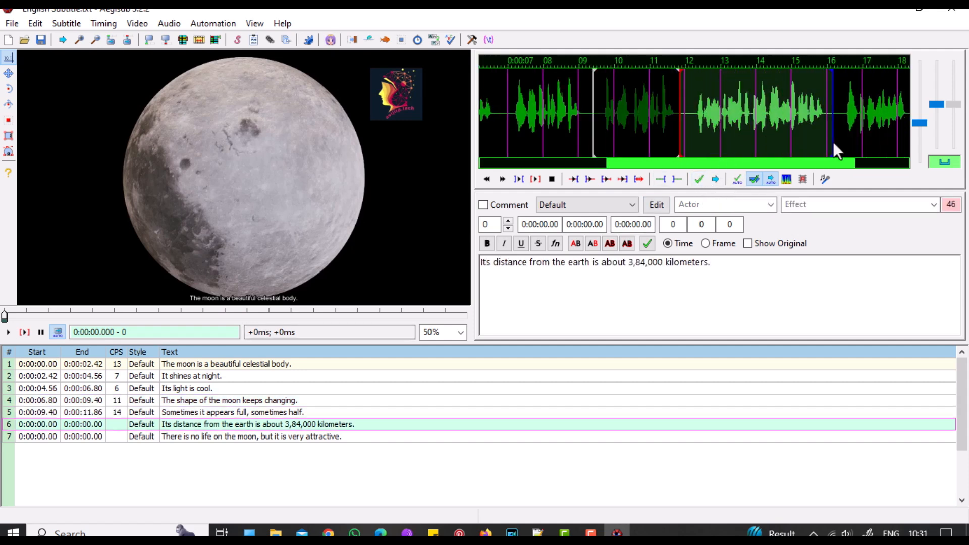
click(699, 179)
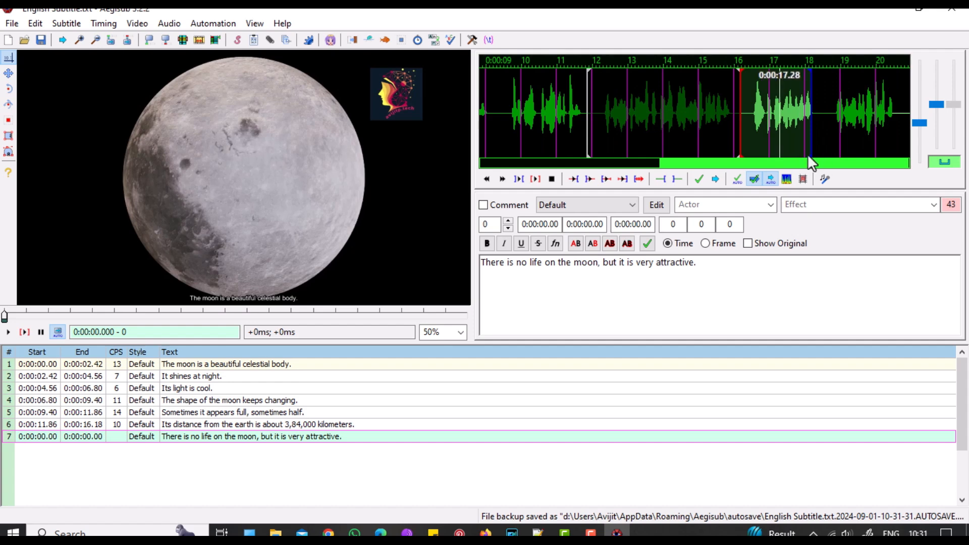
Time line 7 on the waveform from about 16.2 to 21 seconds, play it back and commit it
drag(739, 140, 741, 143)
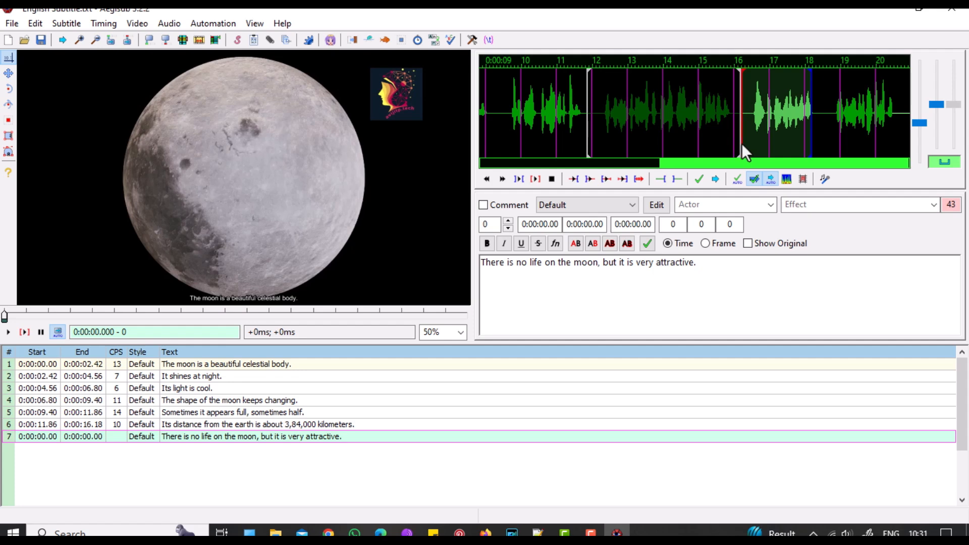
drag(810, 141, 823, 142)
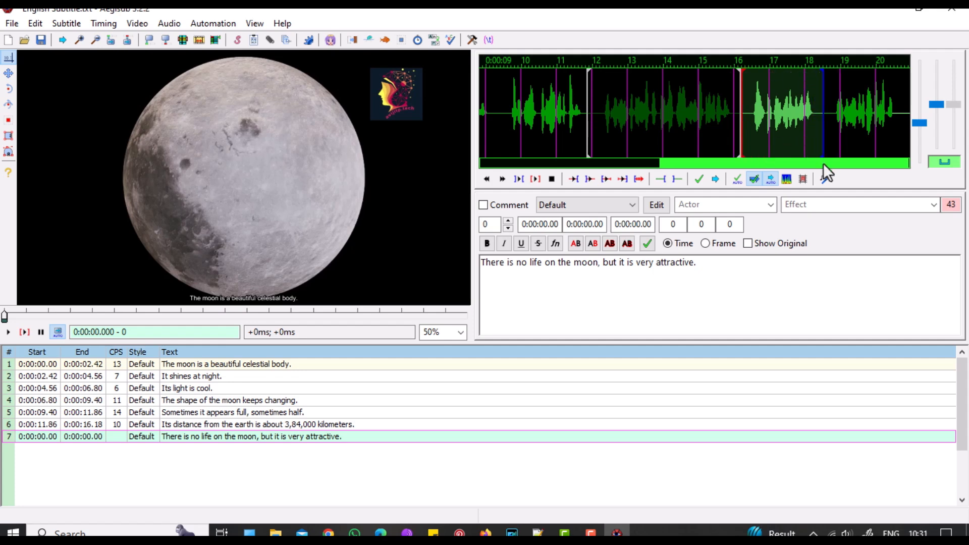
key(s)
drag(825, 144, 910, 141)
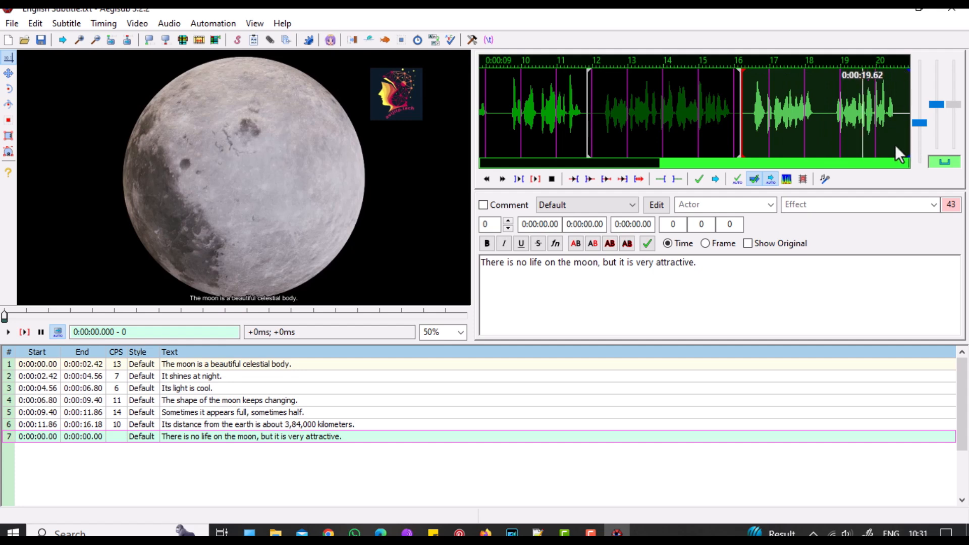
key(space)
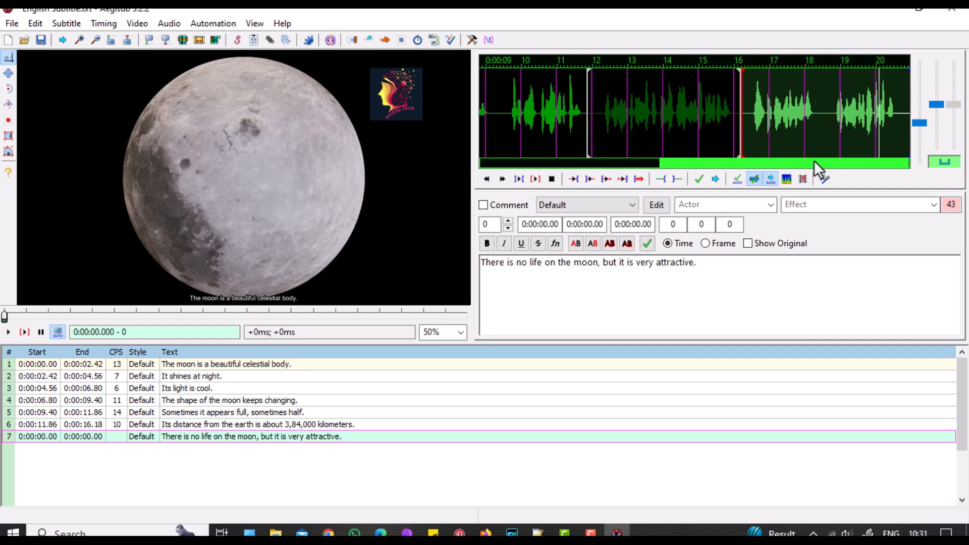
click(699, 180)
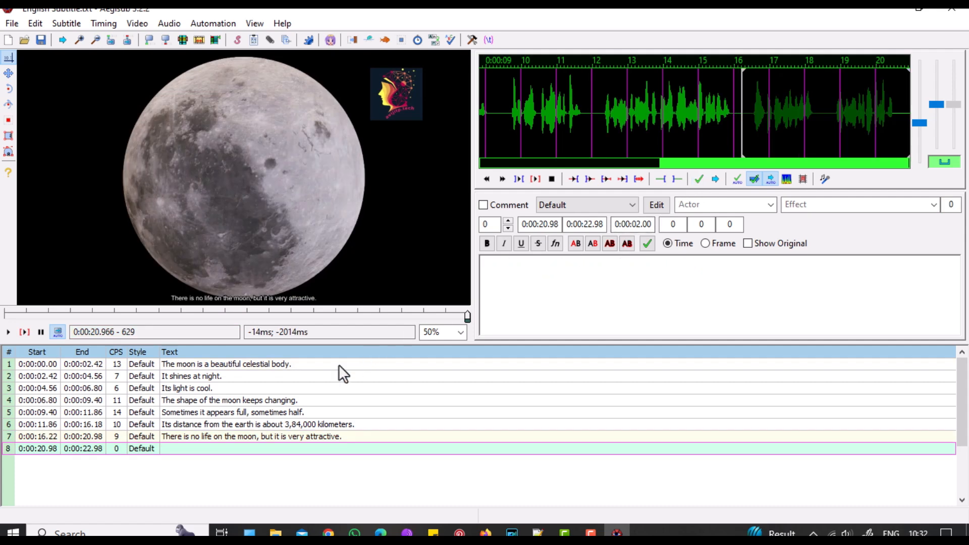
Go through all the subtitle lines in order to check each one's timing against the audio and video
click(338, 364)
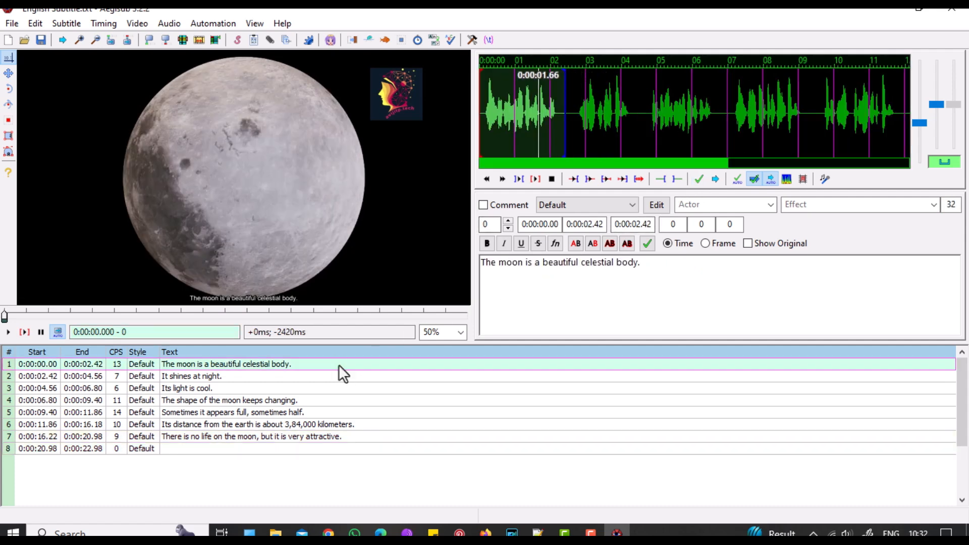
click(412, 377)
click(413, 388)
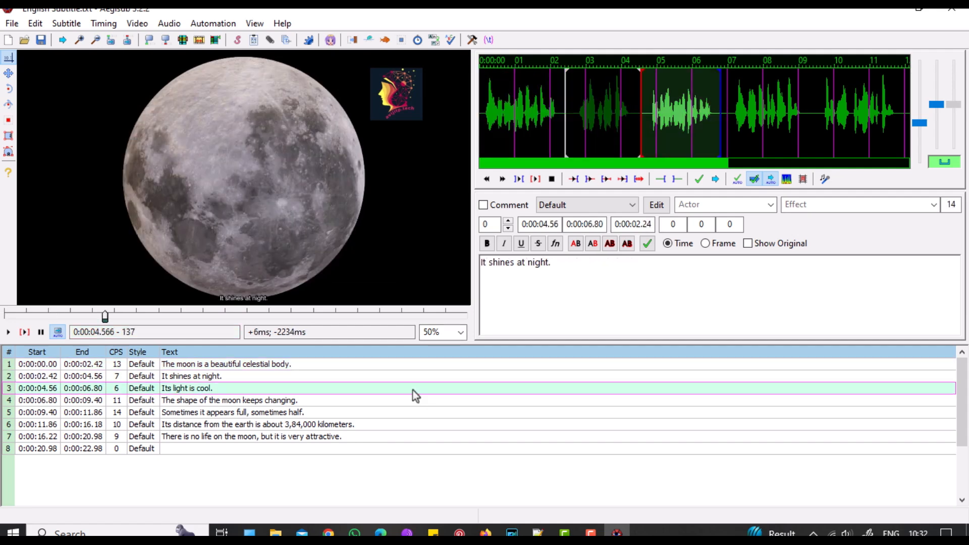
click(421, 402)
click(424, 413)
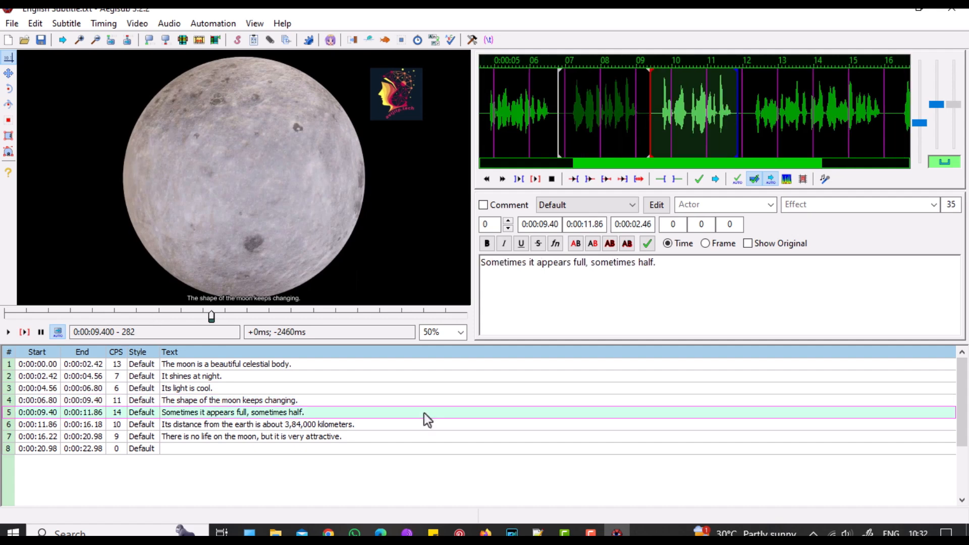
click(428, 424)
click(432, 438)
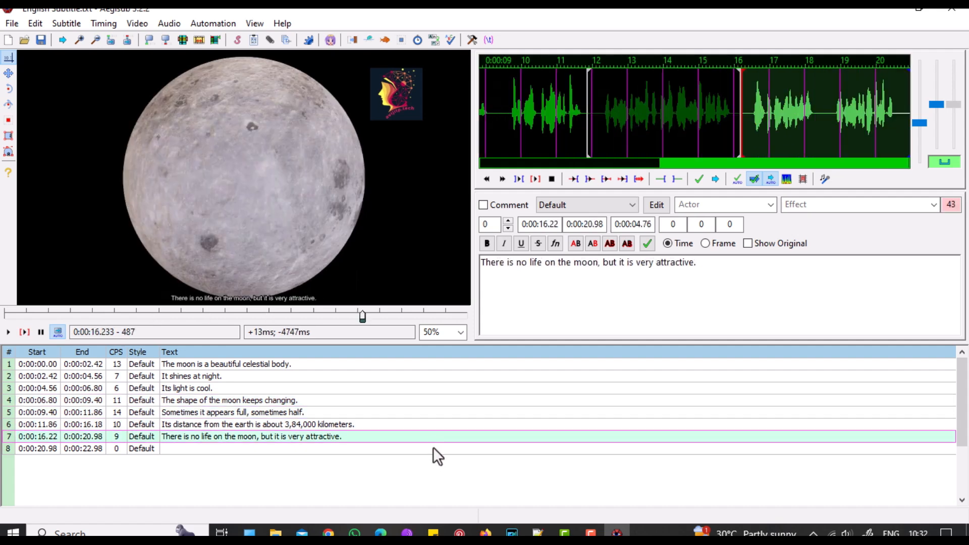
click(434, 450)
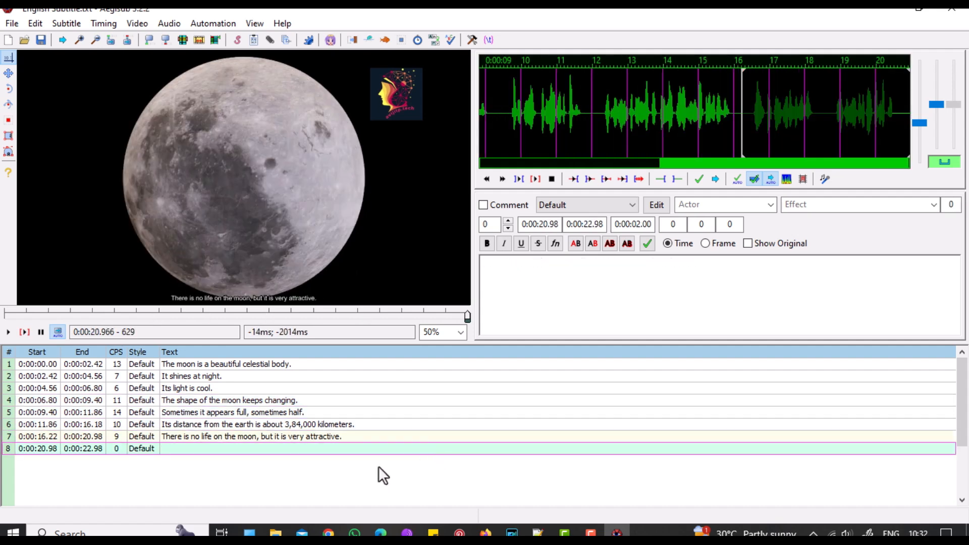
Play the audio from the start of the waveform to check it, and stop playback
drag(725, 163, 581, 164)
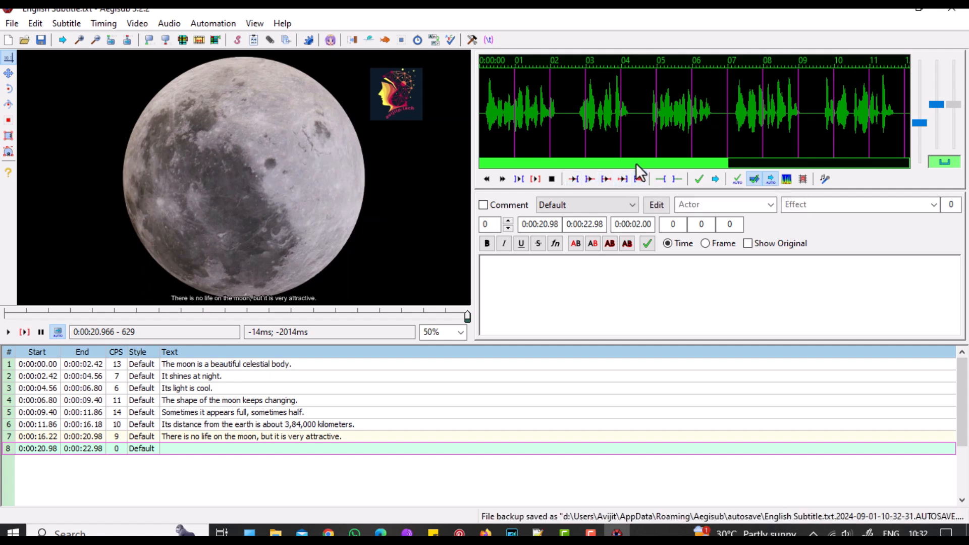
drag(636, 163, 604, 164)
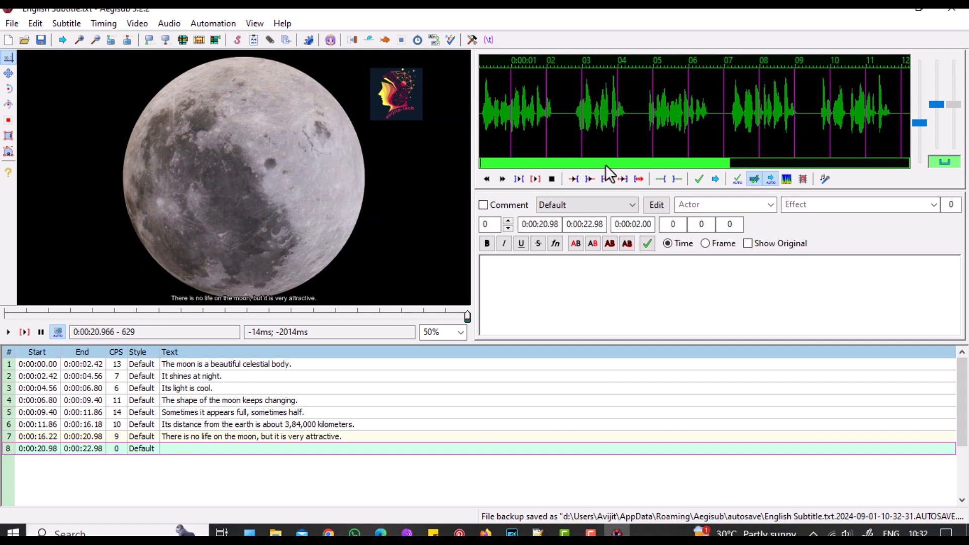
drag(504, 165, 482, 160)
click(482, 149)
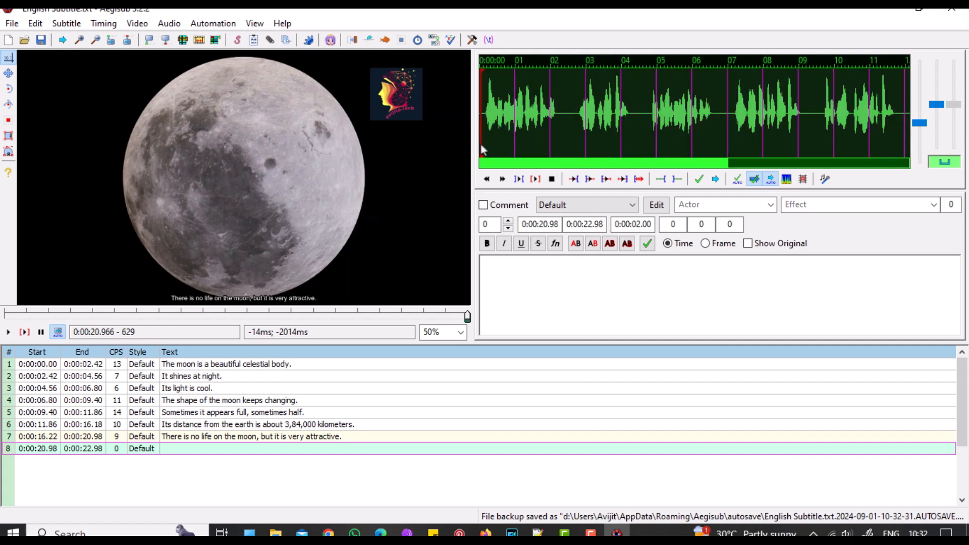
click(517, 179)
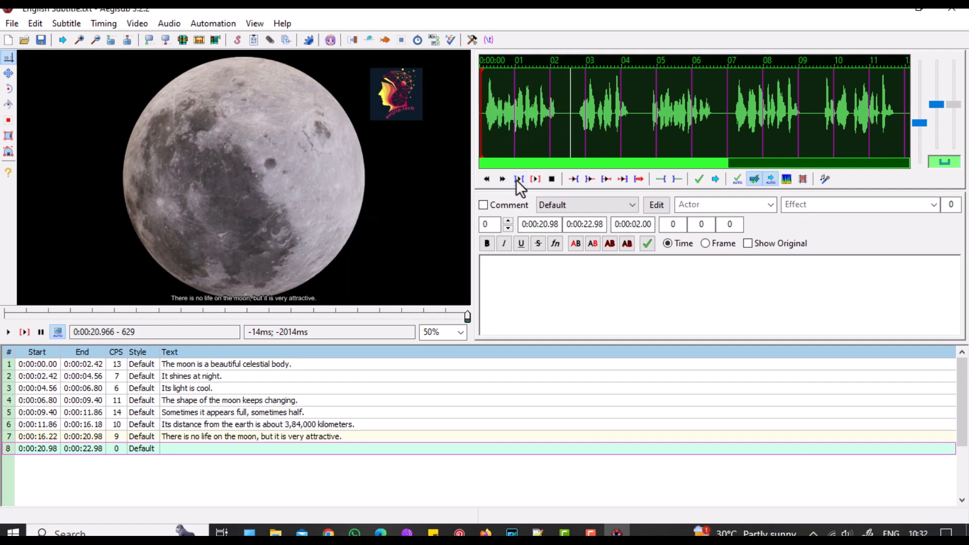
click(550, 179)
Export the subtitles to the Desktop as English_Sub.srt with Unicode (UTF-8) encoding and no filters
click(11, 24)
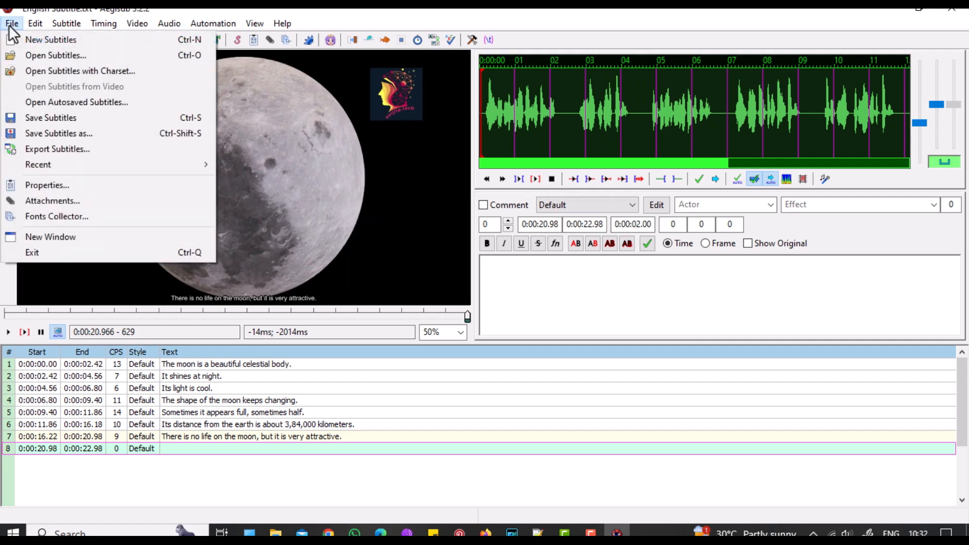
click(72, 150)
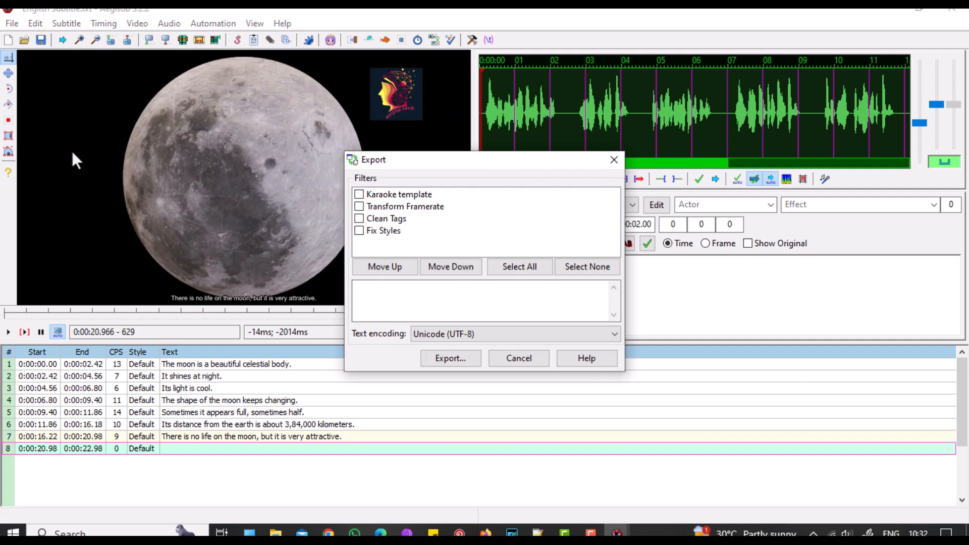
click(461, 362)
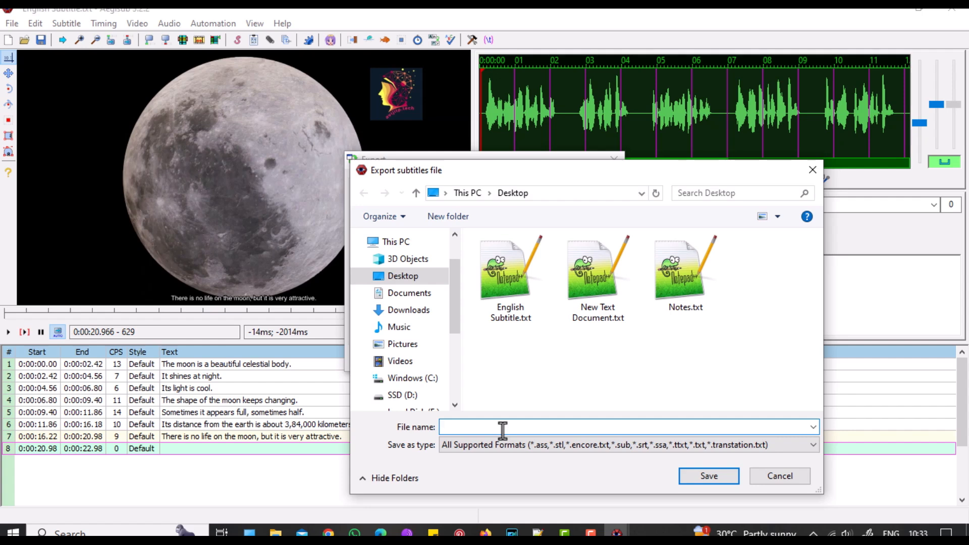
text(En)
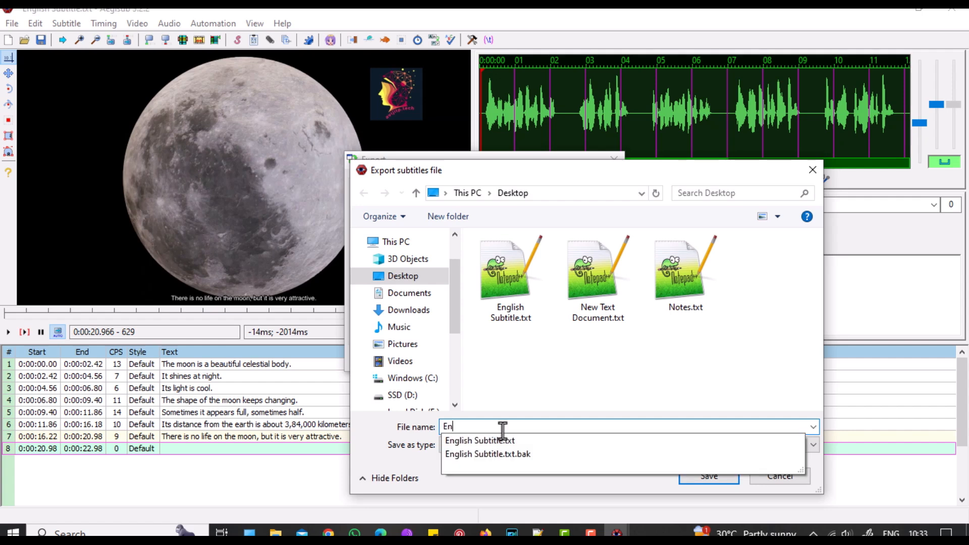
text(glish_)
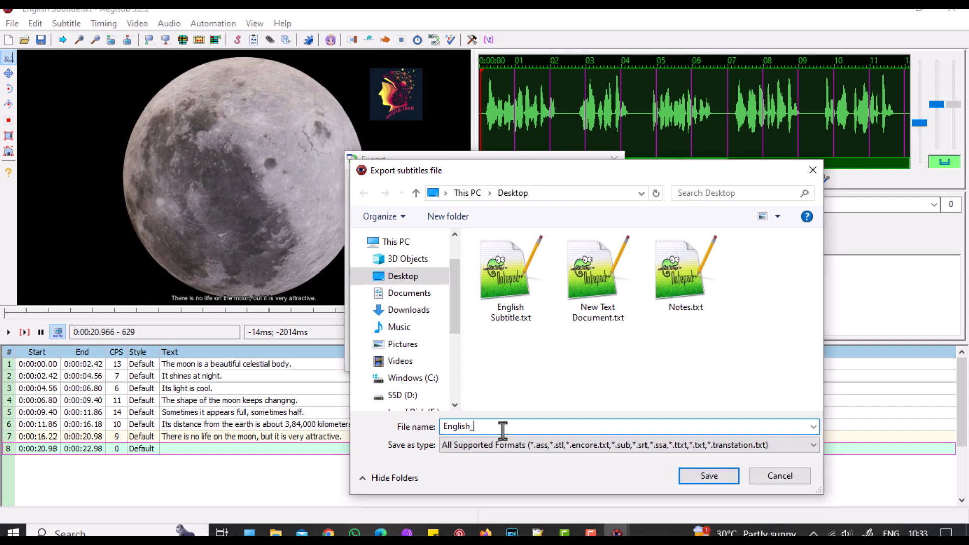
text(Sub.srt)
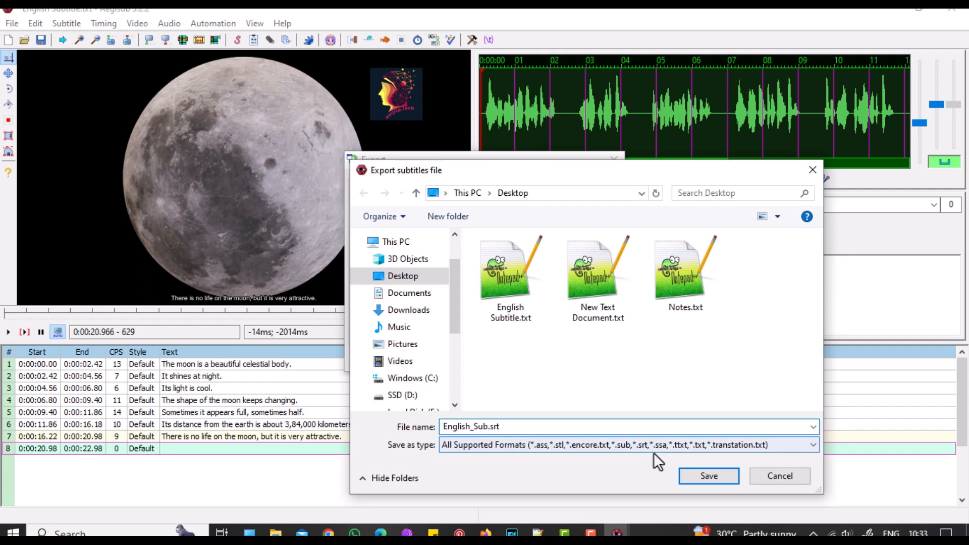
click(713, 476)
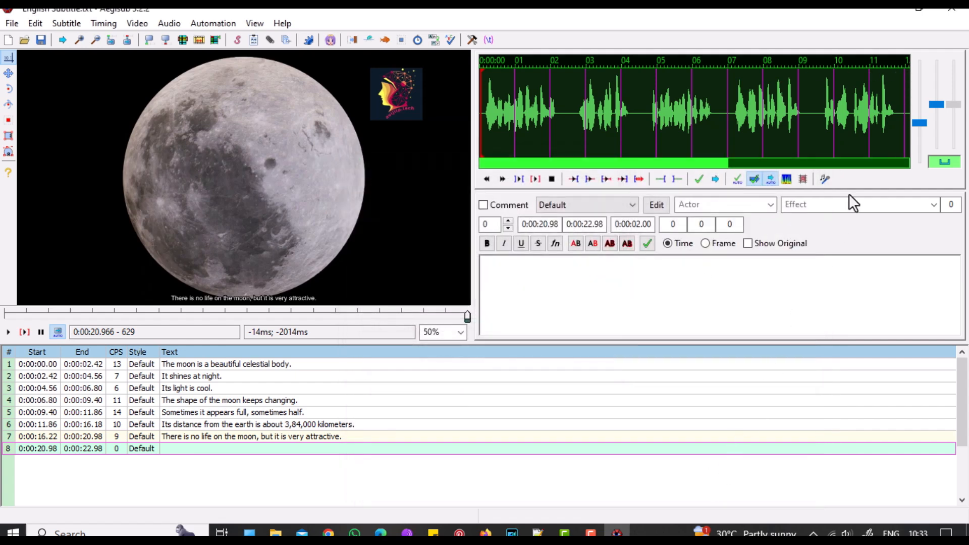
Minimize the subtitle editor and open English_Sub.srt from the desktop in Notepad
click(889, 10)
right_click(33, 432)
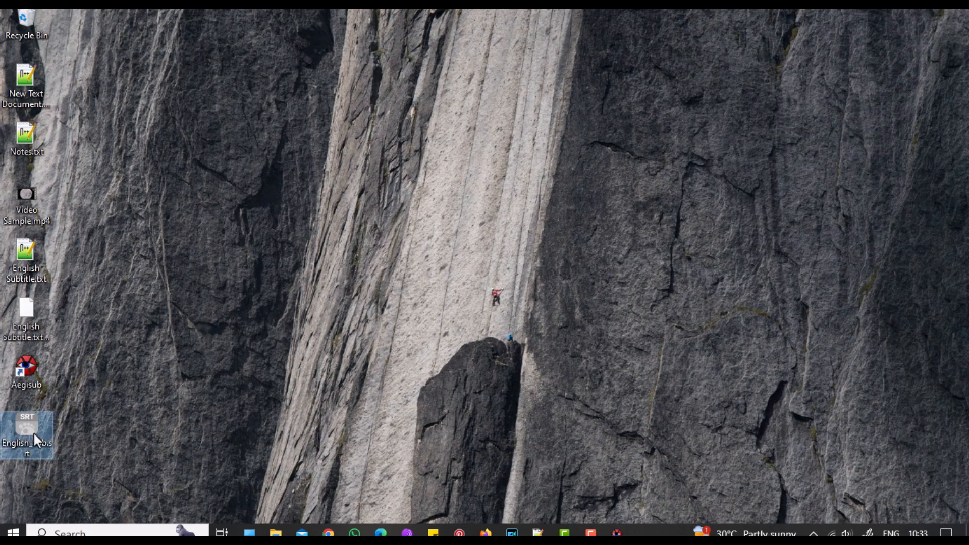
key(Up)
key(Up)
key(Up)
key(Up)
key(Up)
key(Up)
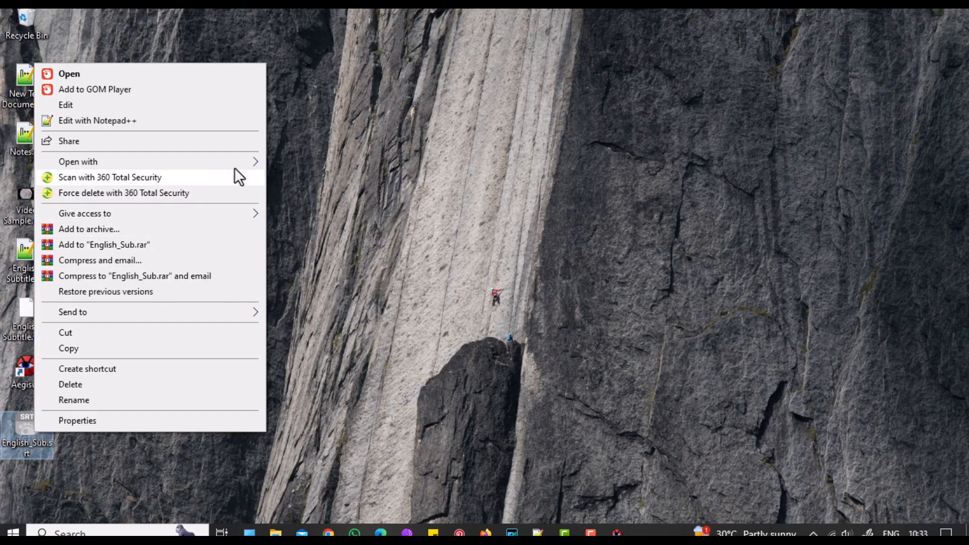
mouse_move(234, 168)
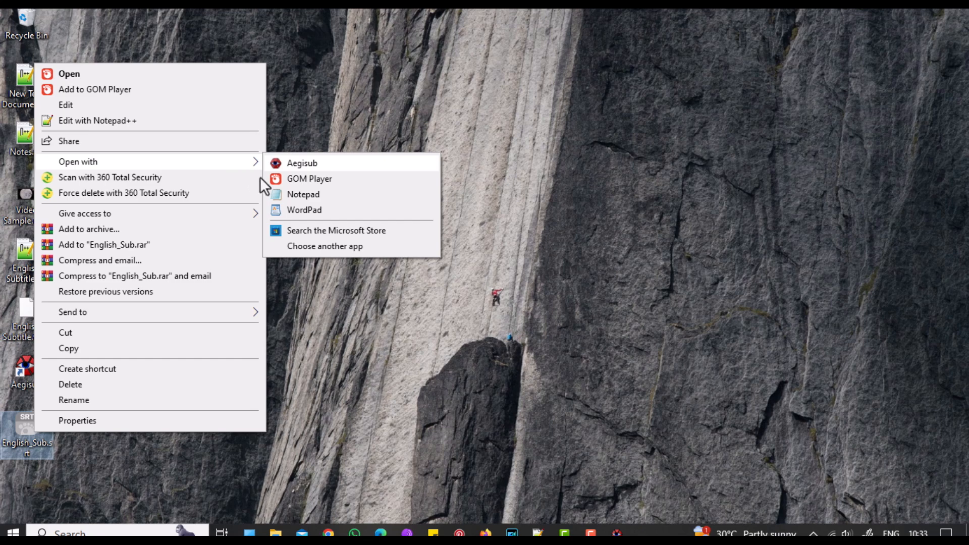
click(309, 196)
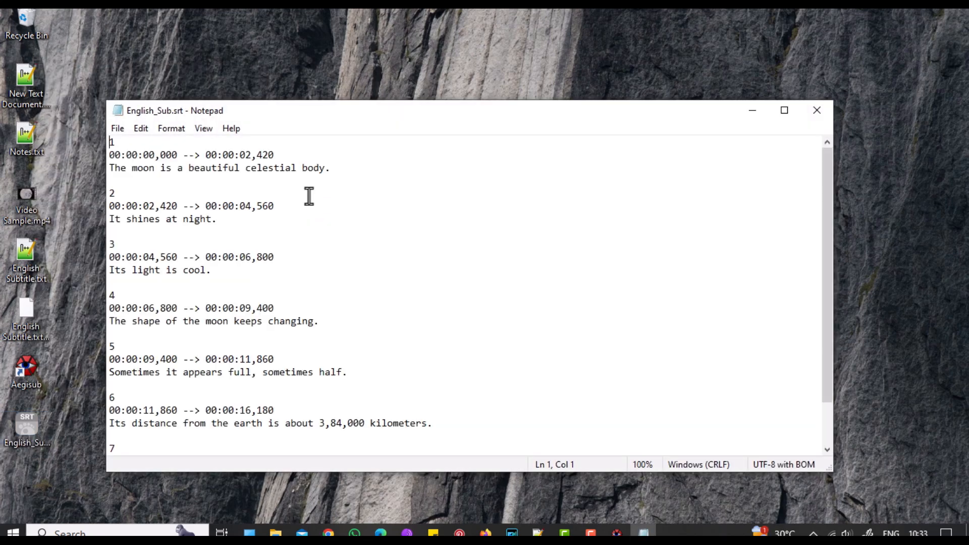
Review the caption numbers, timestamps and text throughout English_Sub.srt, and close the file
scroll(258, 284, down, 1)
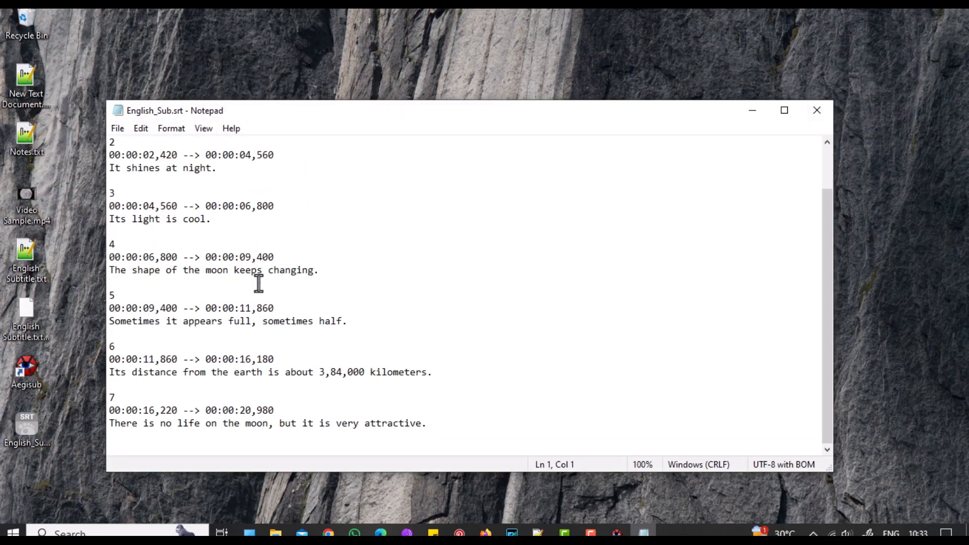
scroll(258, 284, up, 1)
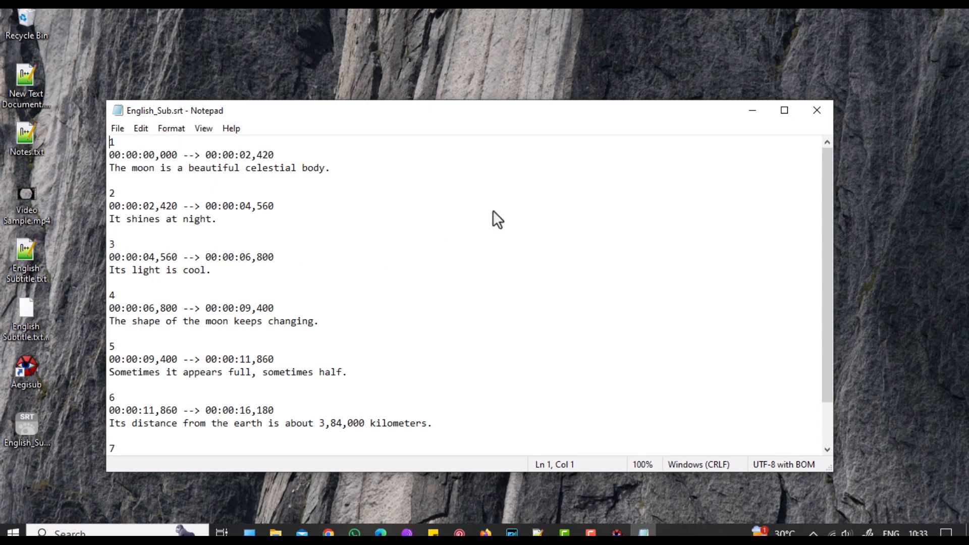
click(814, 112)
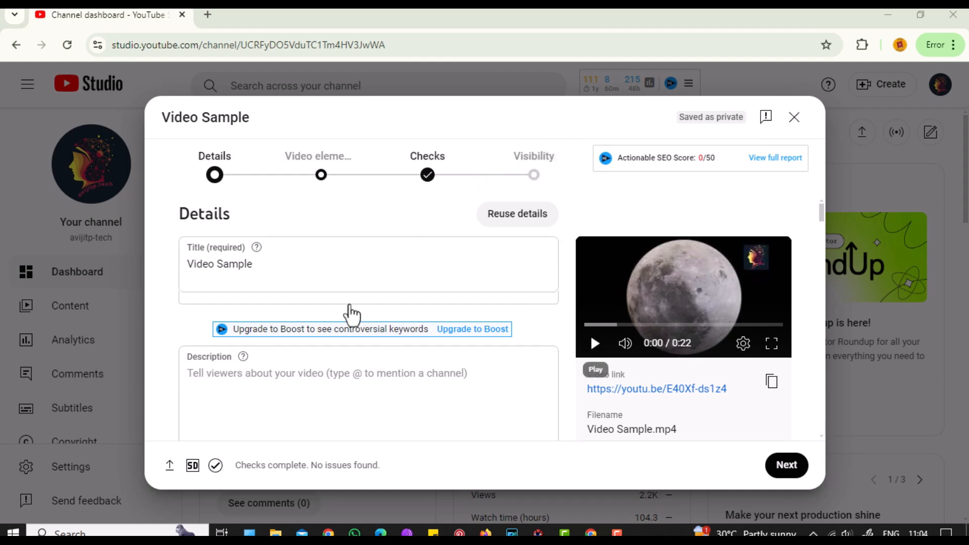
In YouTube Studio, advance the Video Sample upload to its video elements and start adding subtitles
scroll(348, 313, down, 4)
scroll(348, 308, up, 4)
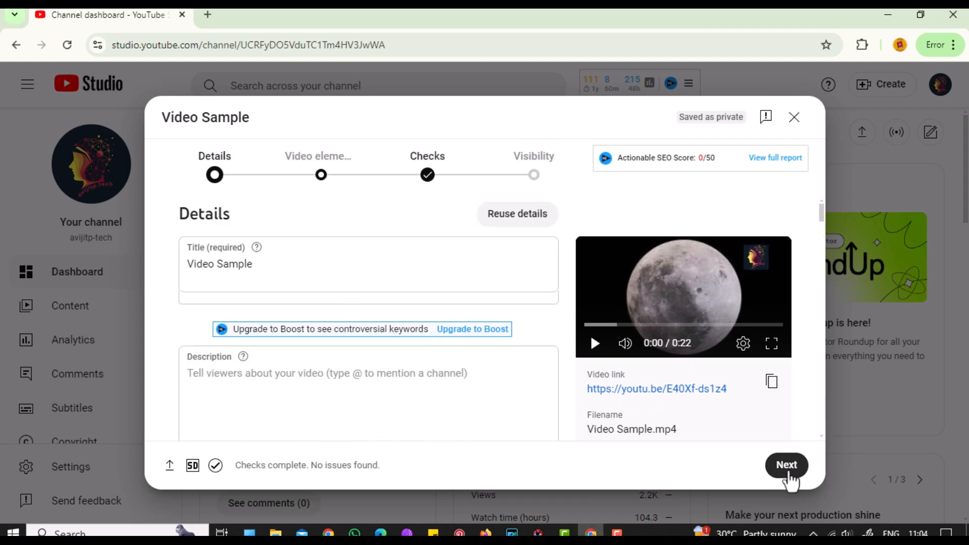
click(787, 472)
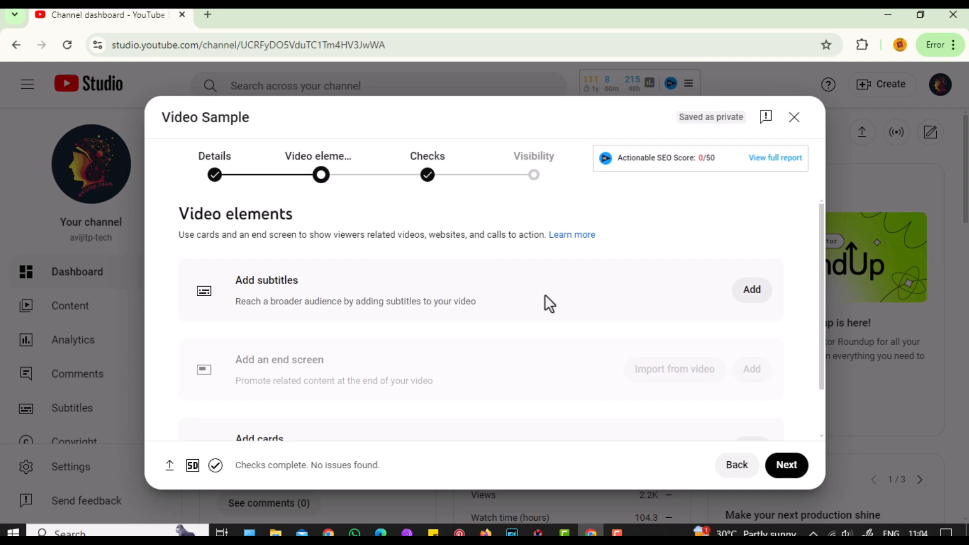
click(752, 290)
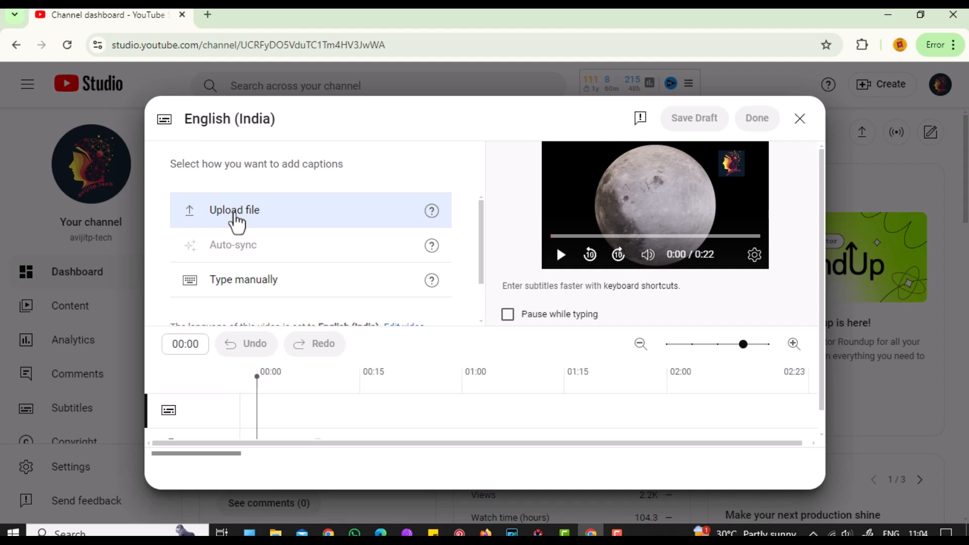
Upload English_Sub.srt from the Desktop as the English (India) caption file, using the with-timing file type
click(234, 213)
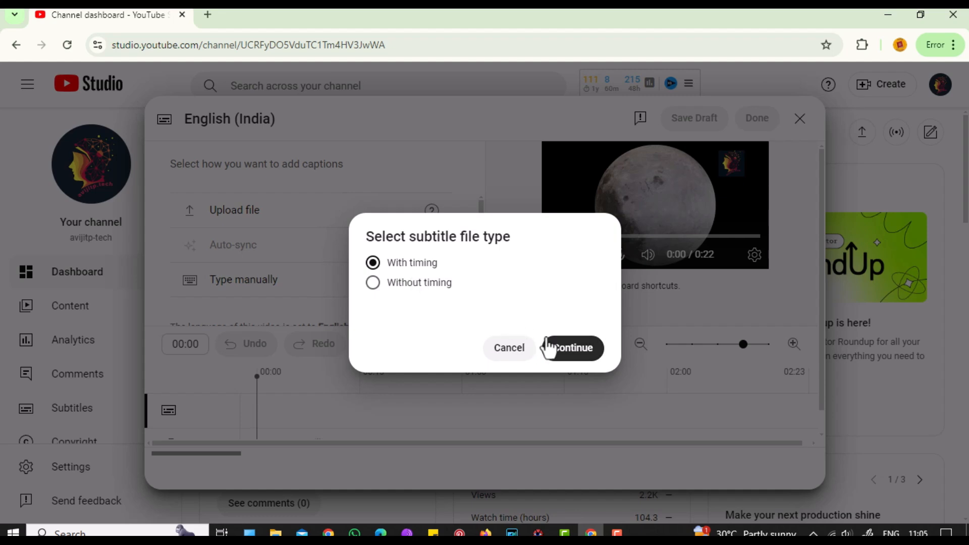
click(577, 356)
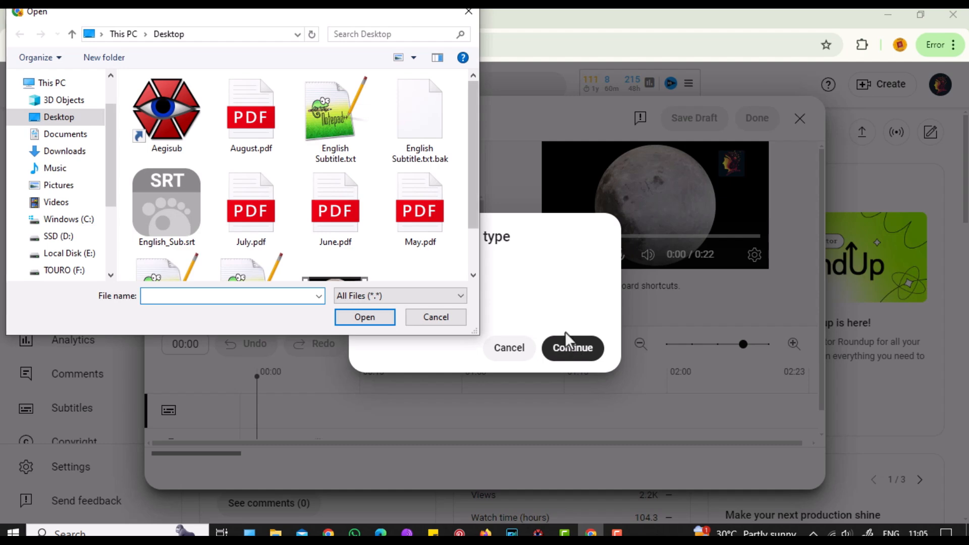
drag(476, 186, 471, 260)
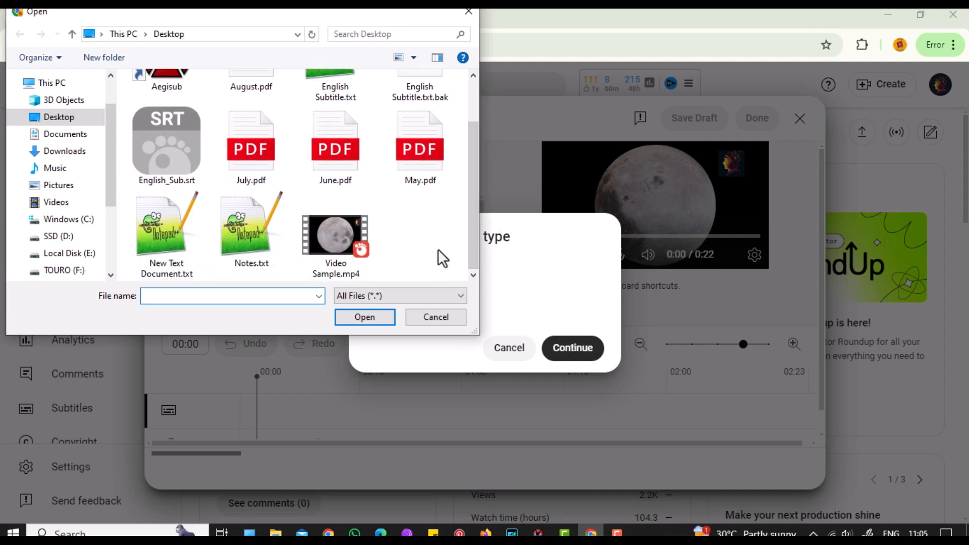
click(174, 161)
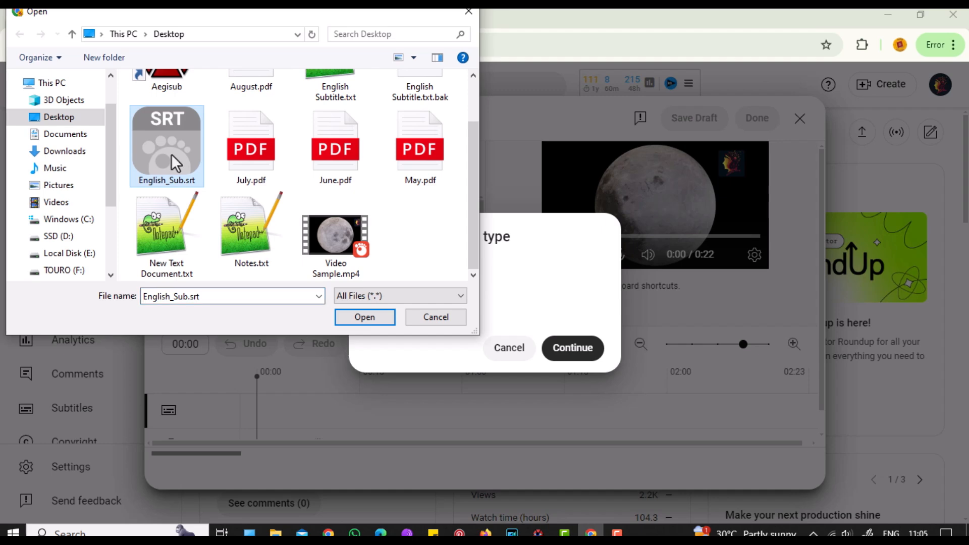
click(378, 321)
click(562, 348)
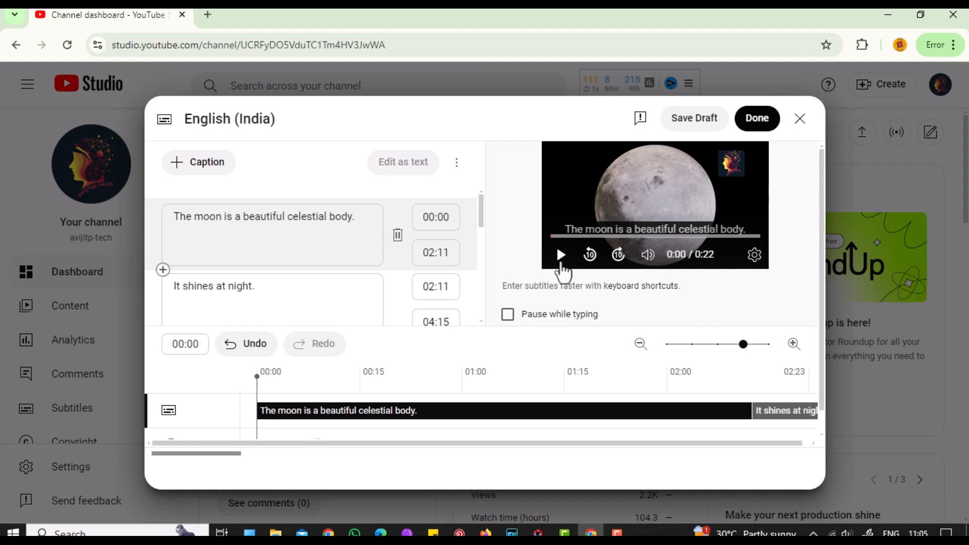
Preview the uploaded captions on the video, publish the English (India) subtitles and close the upload dialog
click(561, 258)
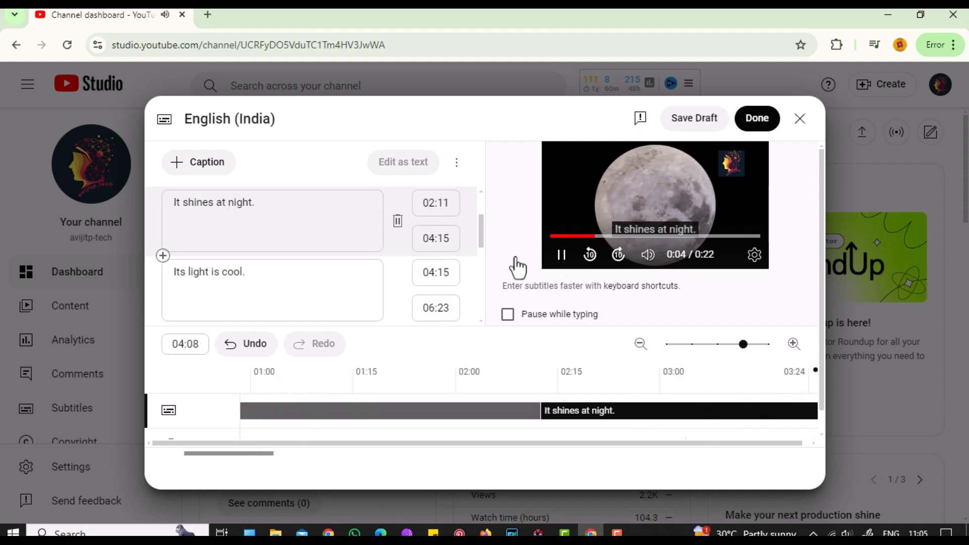
click(561, 255)
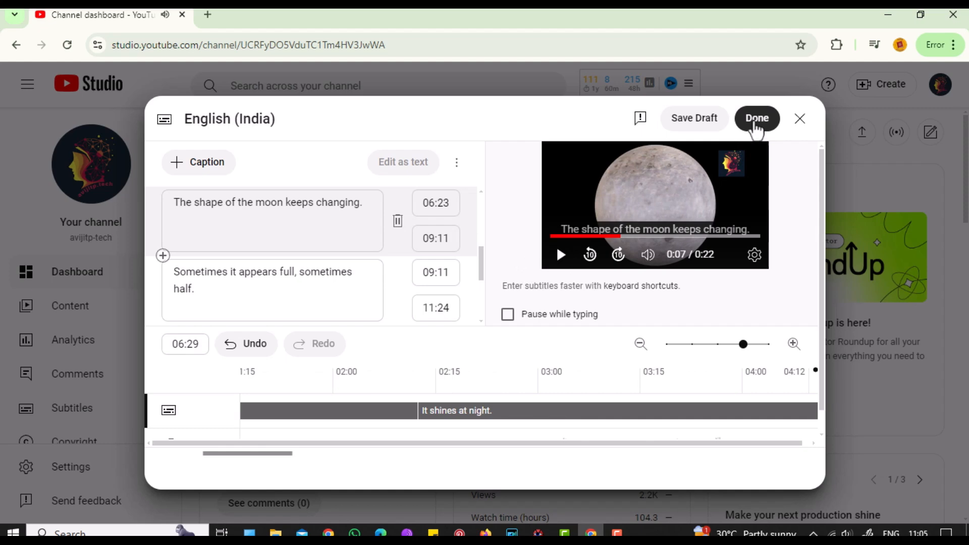
click(756, 122)
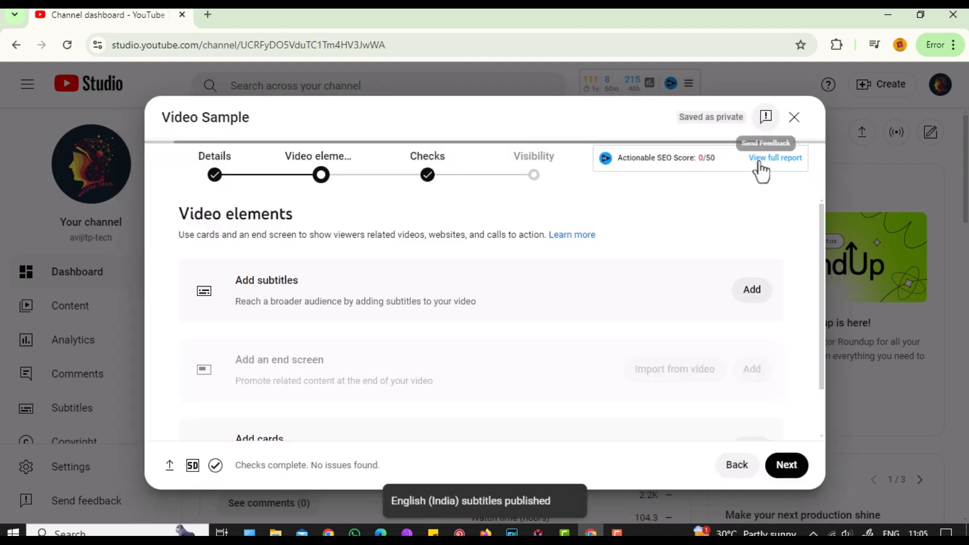
click(802, 479)
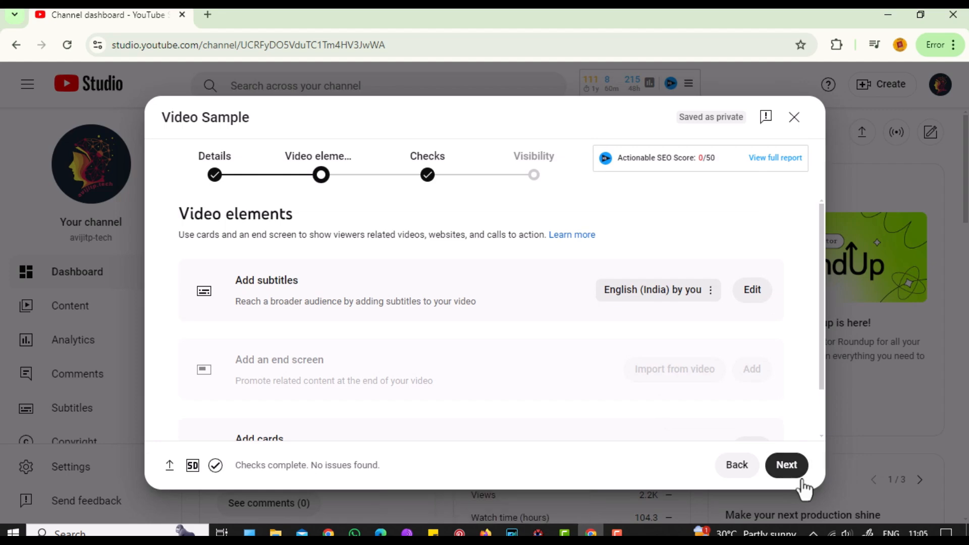
click(794, 119)
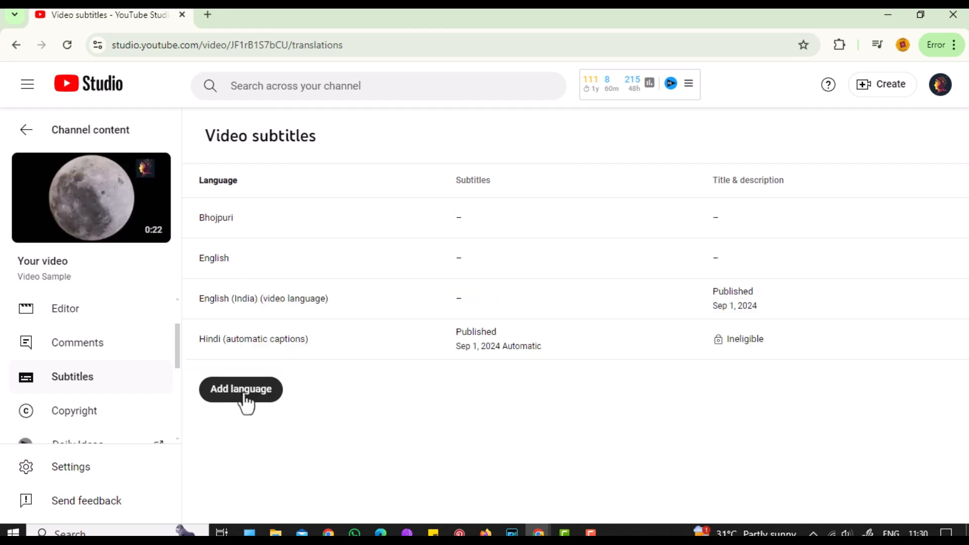
Add Bangla as a language on the video's subtitles page
click(242, 390)
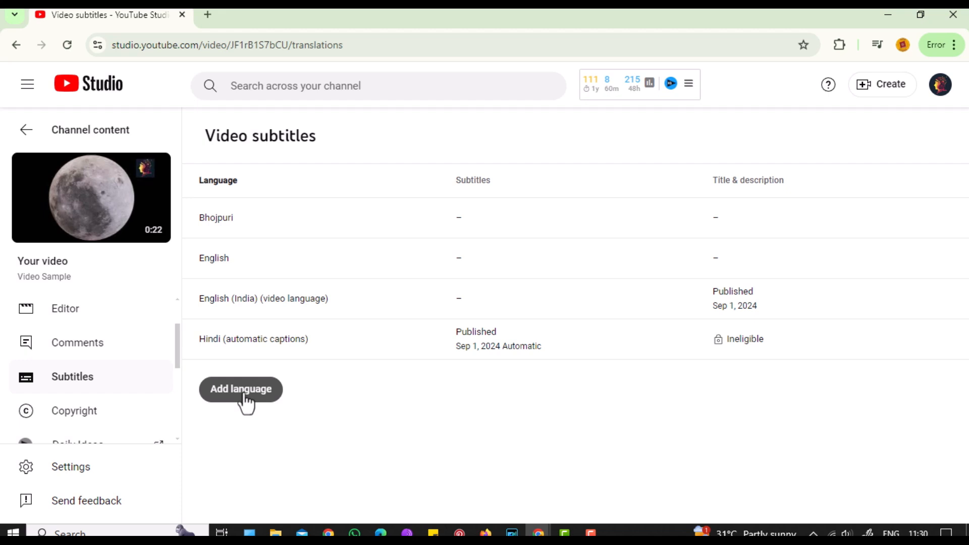
click(242, 390)
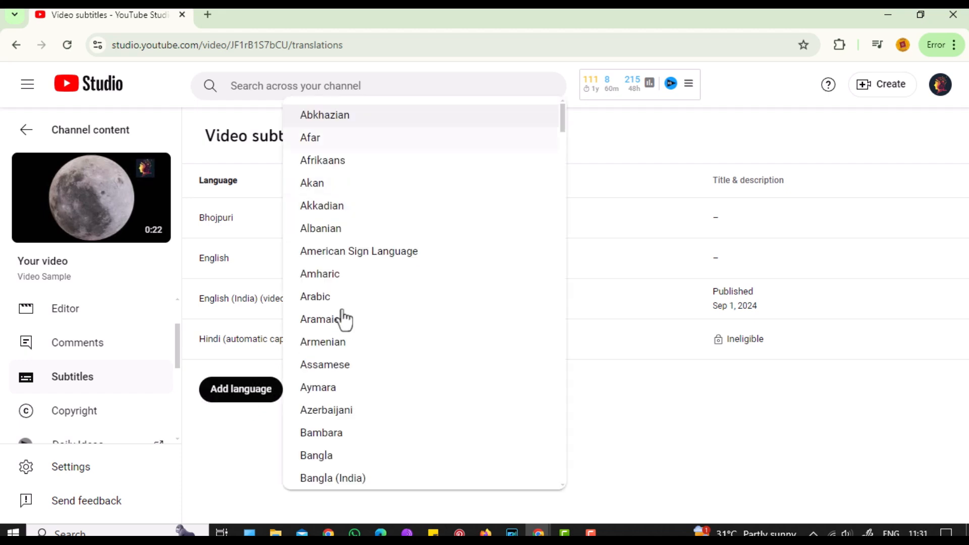
drag(561, 123, 563, 141)
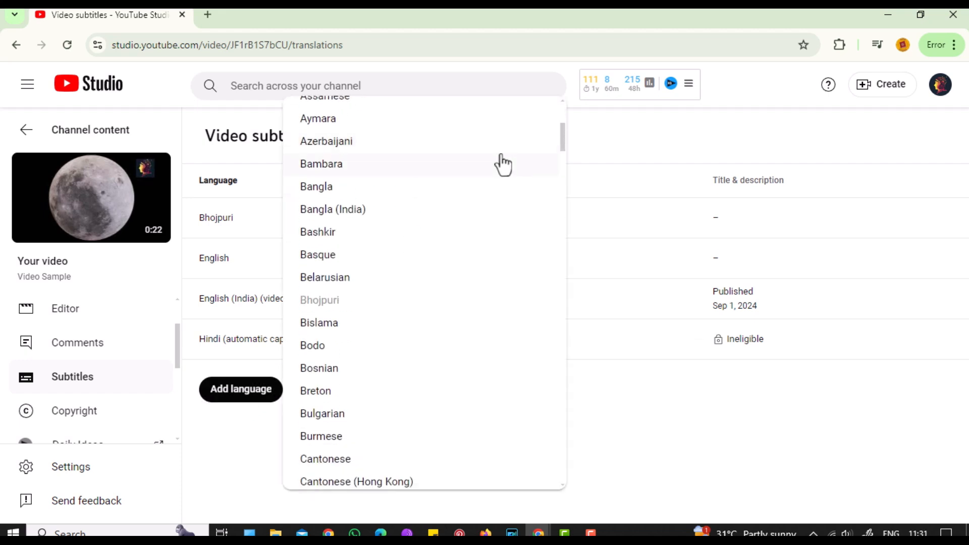
click(321, 193)
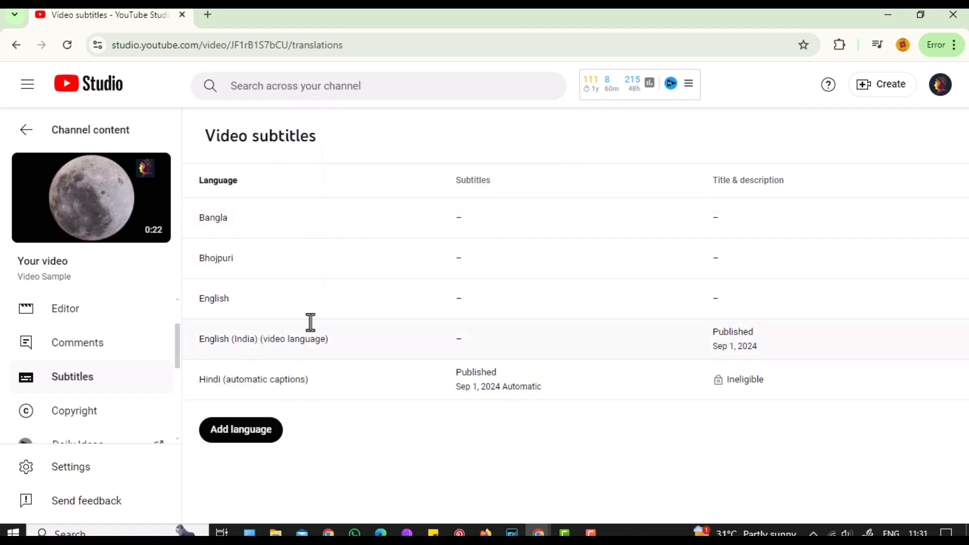
Add Bangla subtitles by uploading Bangla Sub.srt from the Desktop, using the with-timing file type
mouse_move(463, 338)
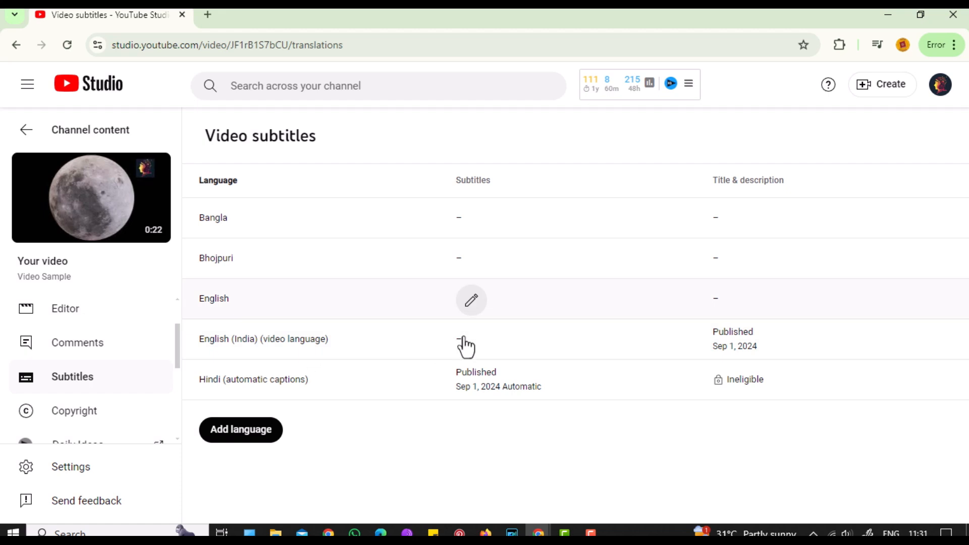
mouse_move(471, 222)
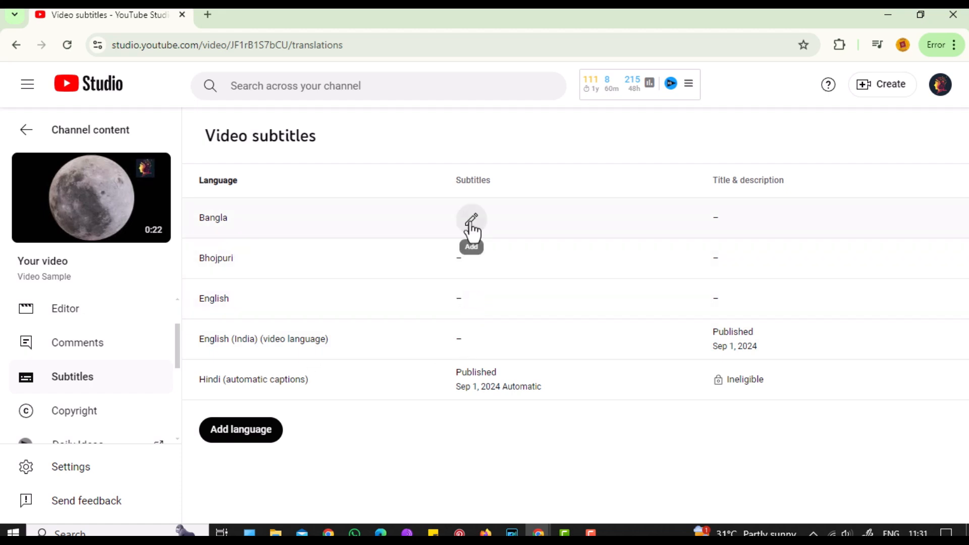
click(472, 222)
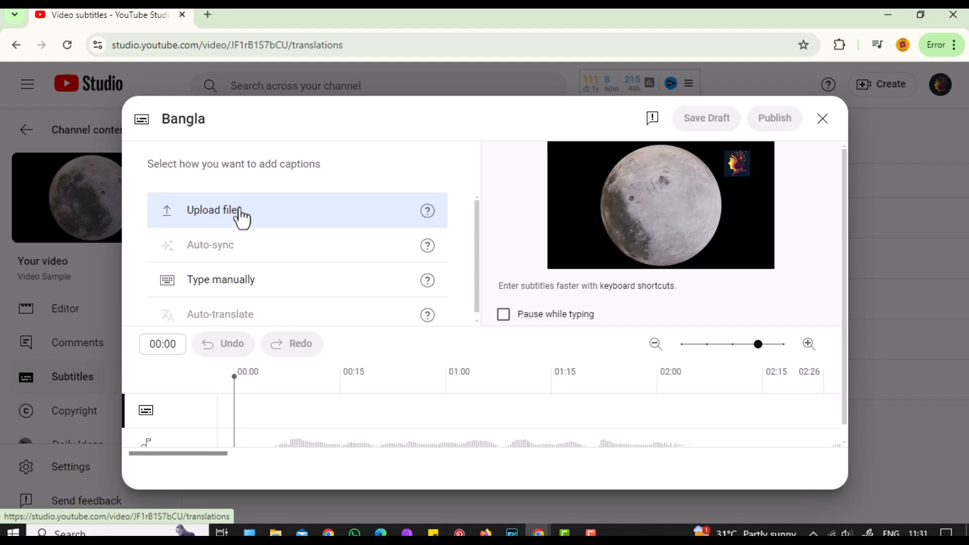
click(213, 214)
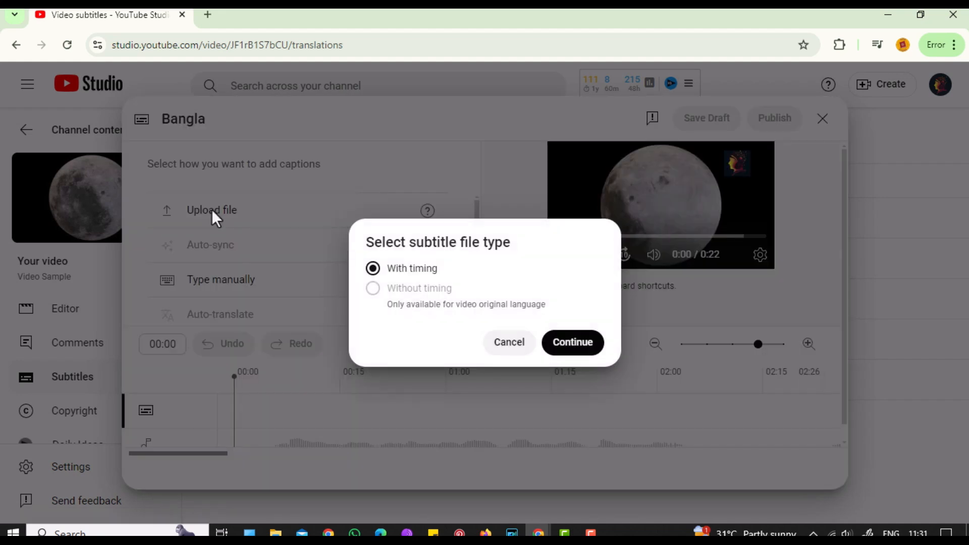
click(573, 343)
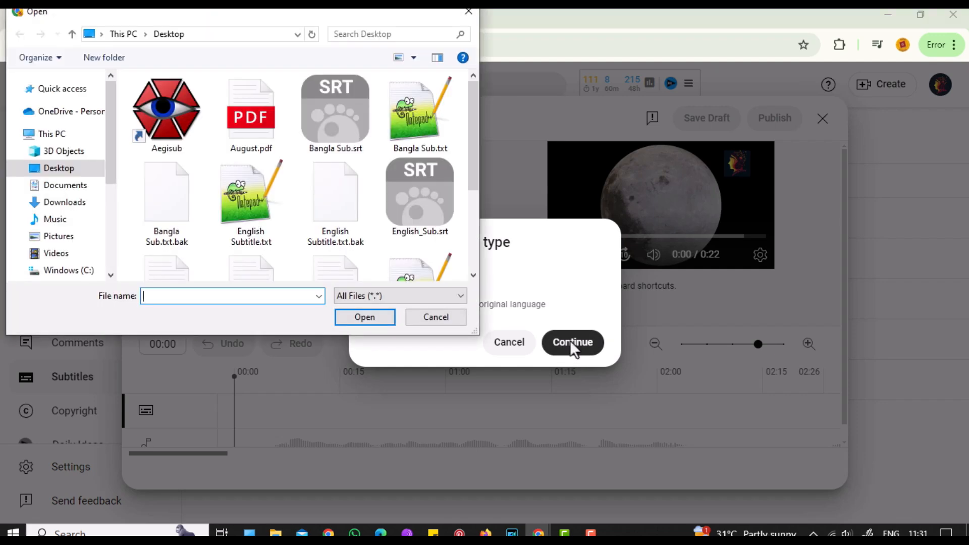
click(337, 116)
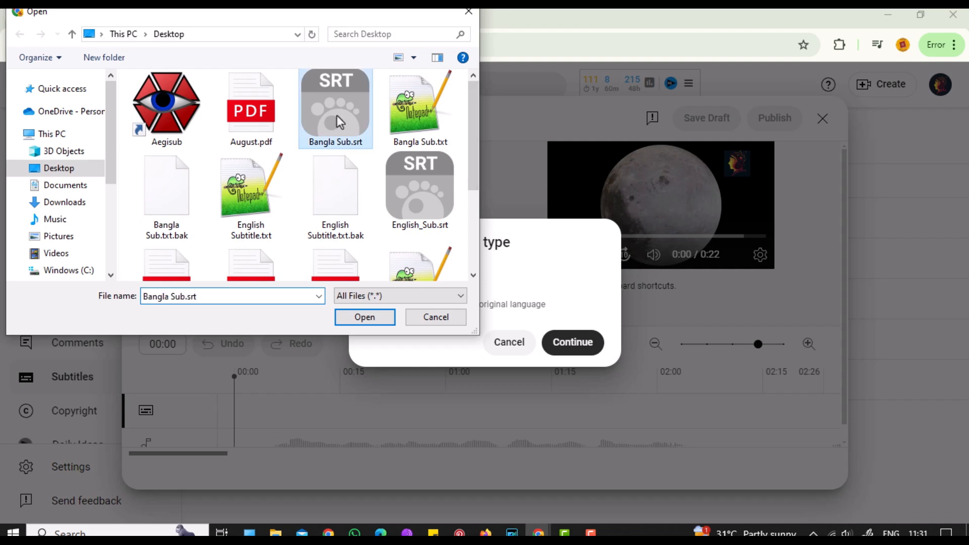
click(367, 321)
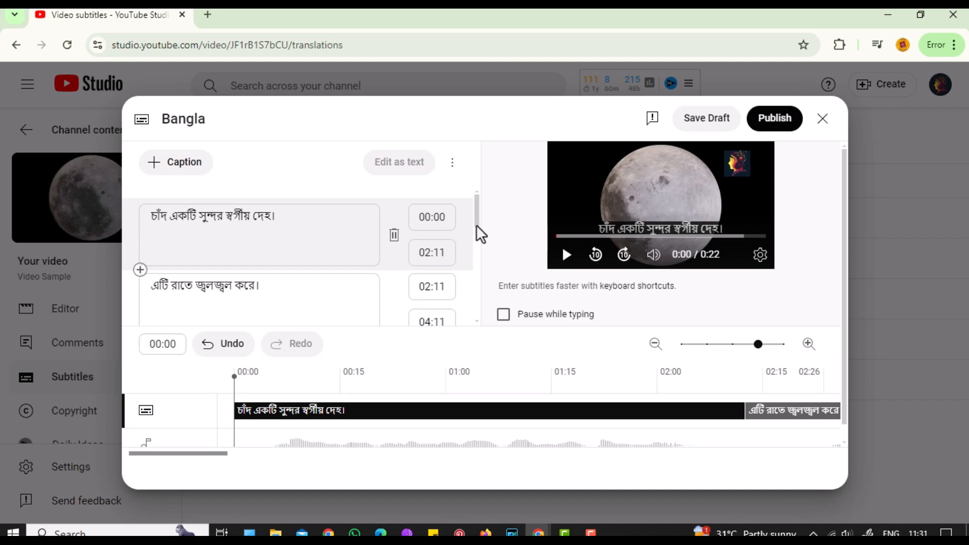
Preview the uploaded Bangla captions on the video and publish the Bangla subtitles
click(566, 254)
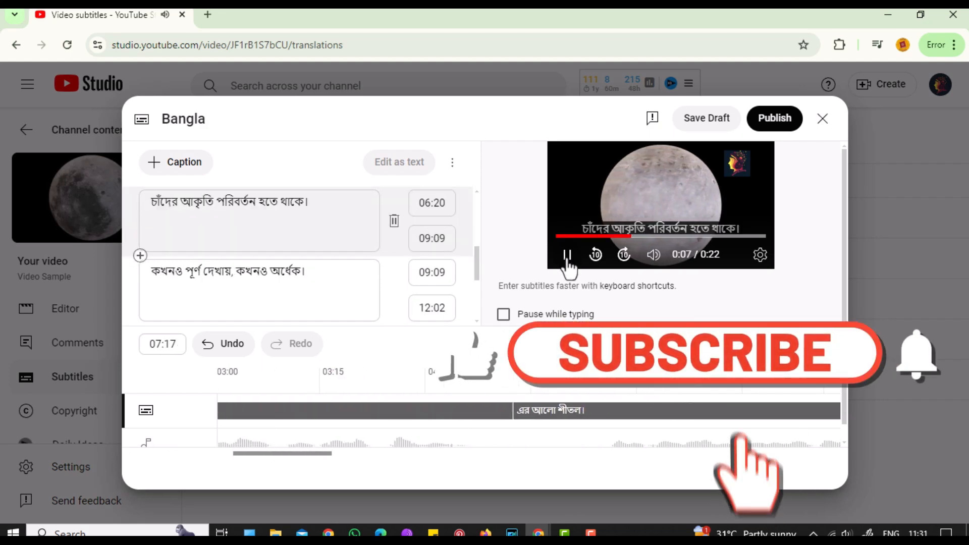
click(567, 258)
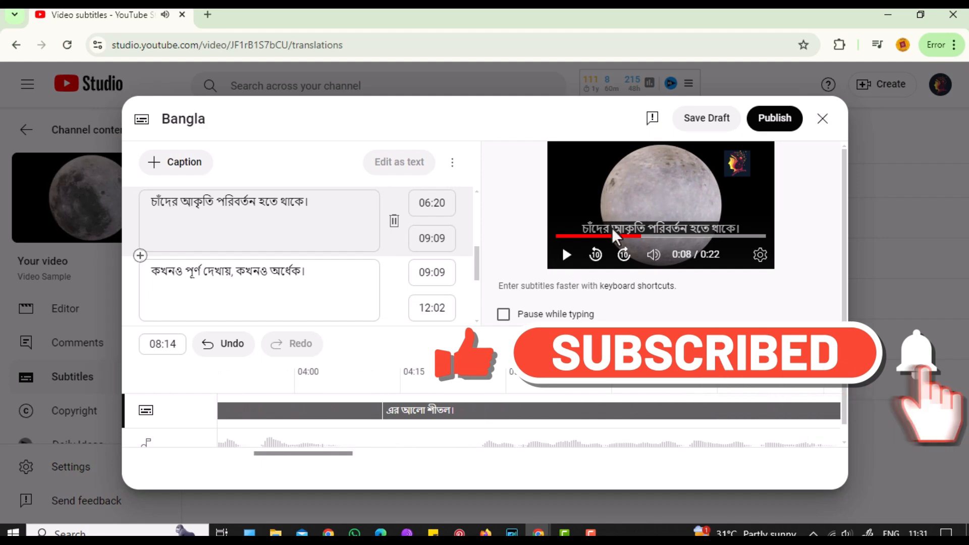
click(774, 123)
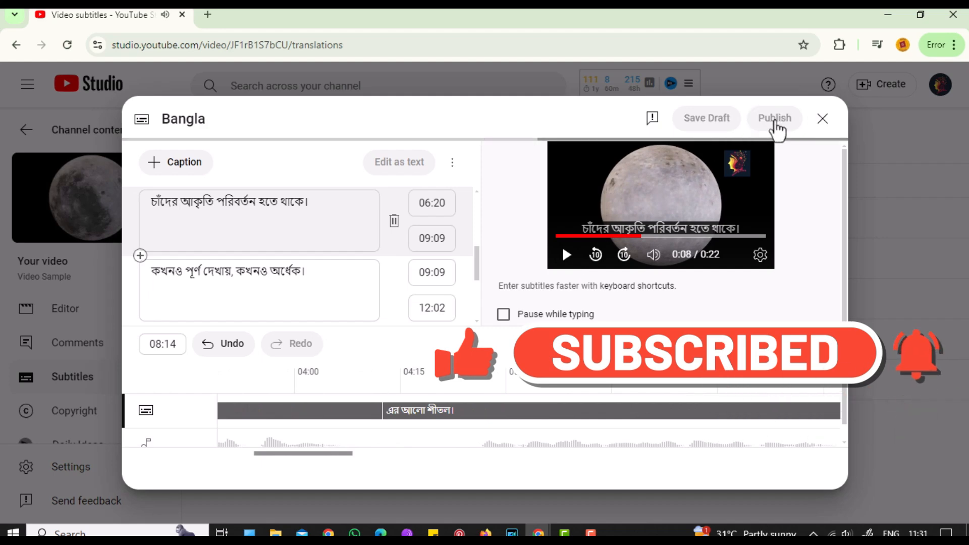